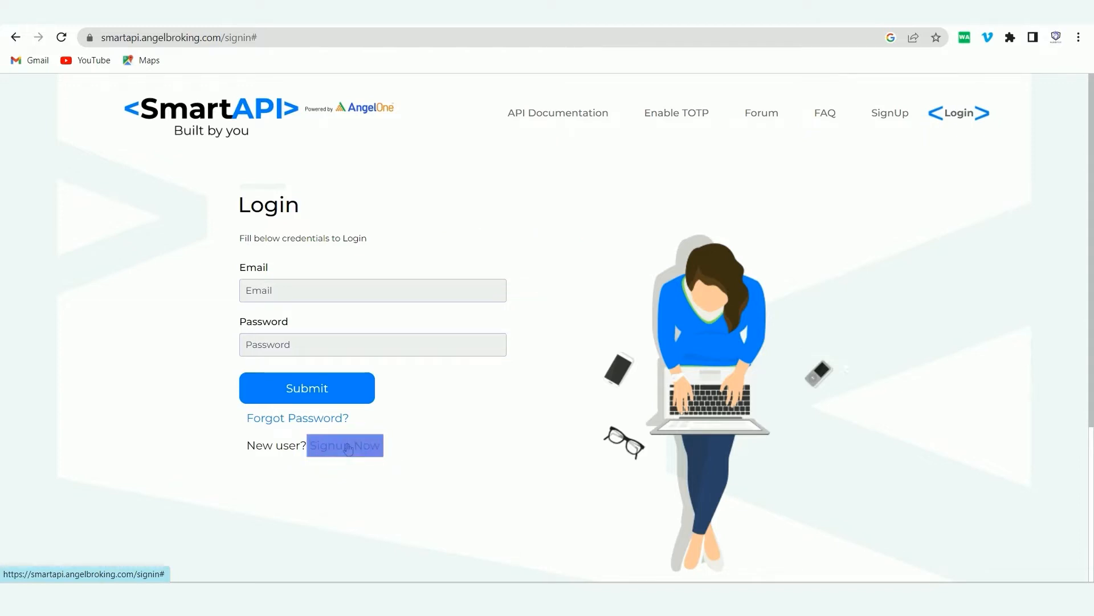
pyautogui.click(348, 446)
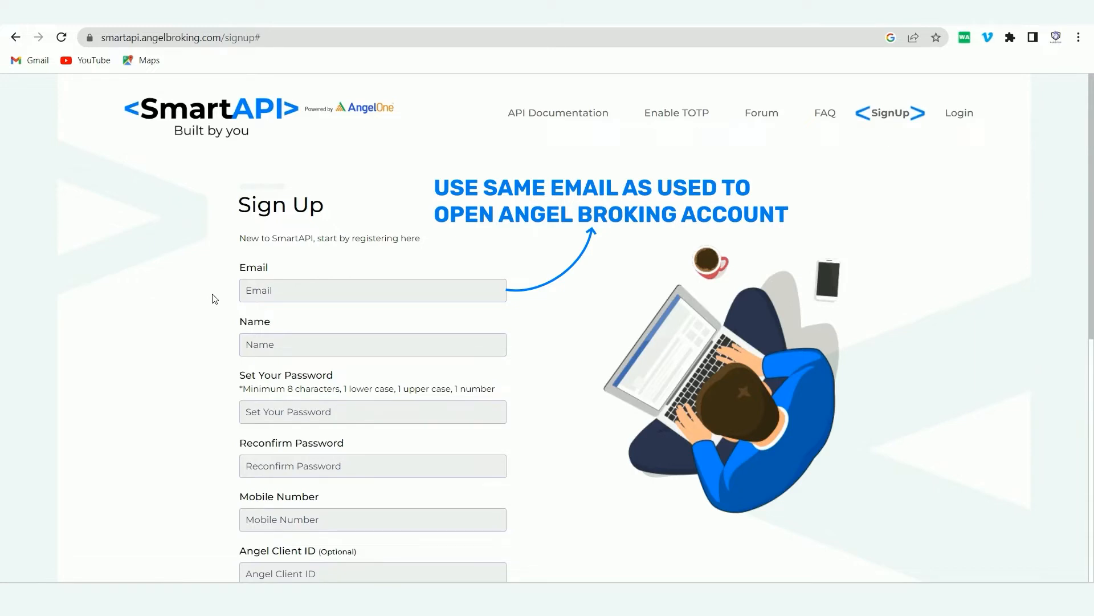
pyautogui.scroll(-2, 194, 319)
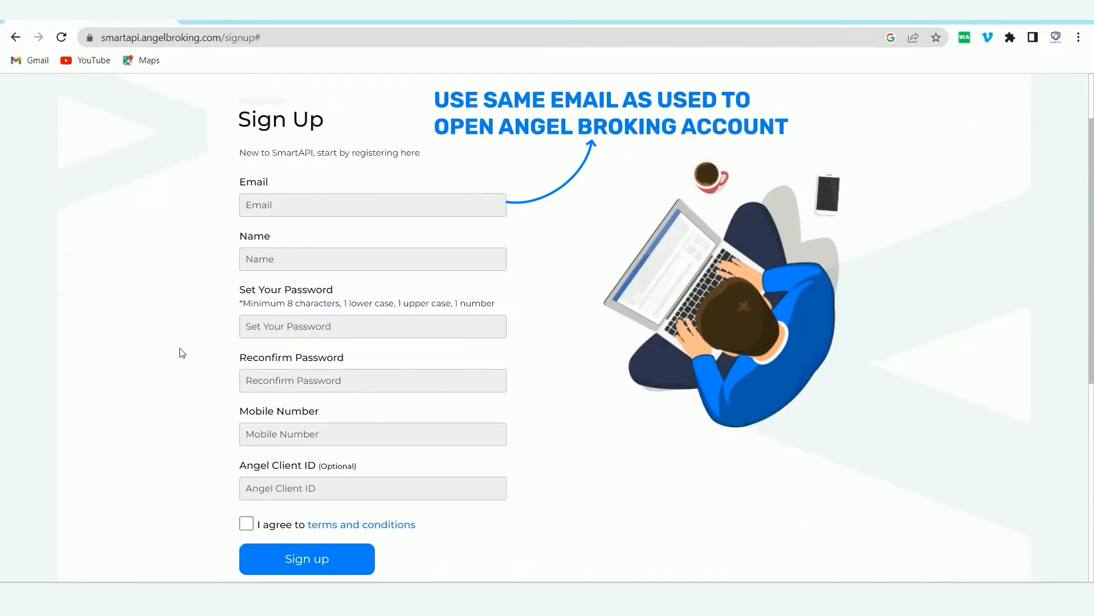
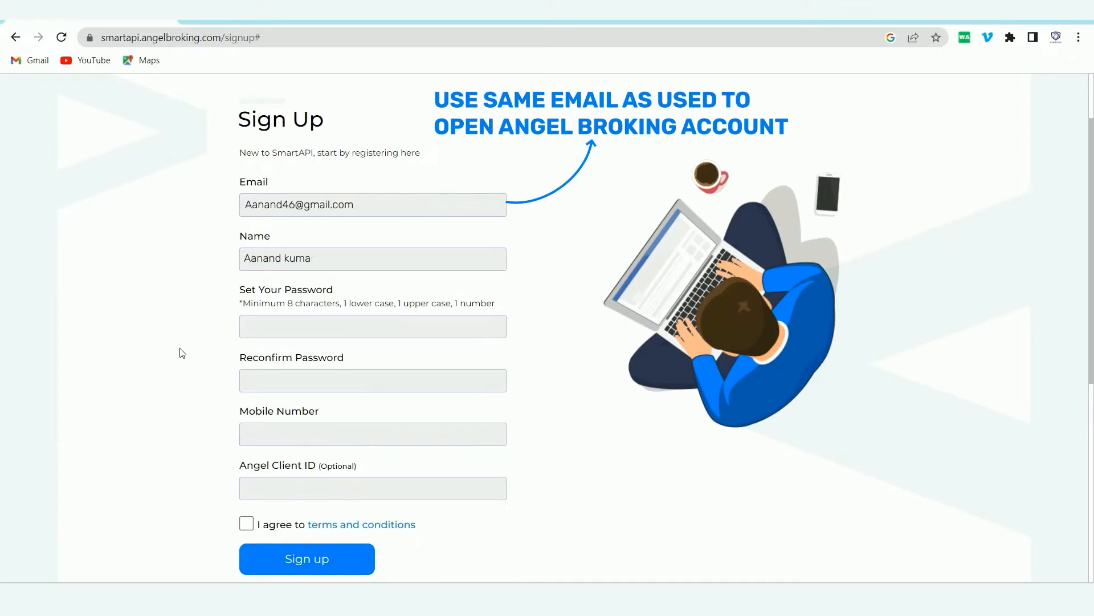
pyautogui.press('Tab')
pyautogui.write('**********')
pyautogui.press('Tab')
pyautogui.write('**********')
pyautogui.press('Tab')
pyautogui.write('2115632')
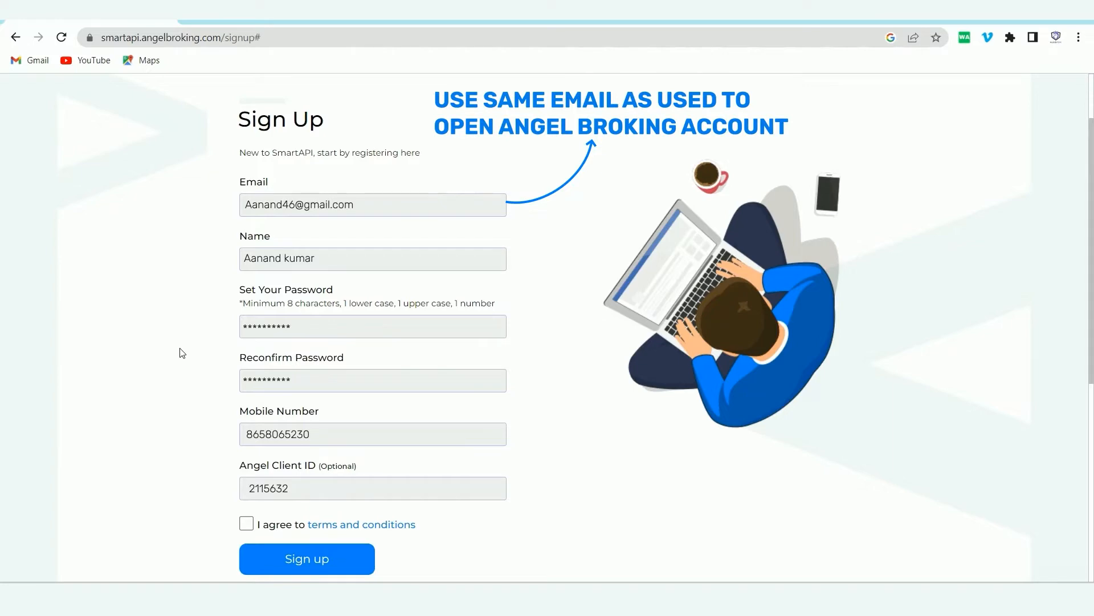
pyautogui.scroll(2, 182, 352)
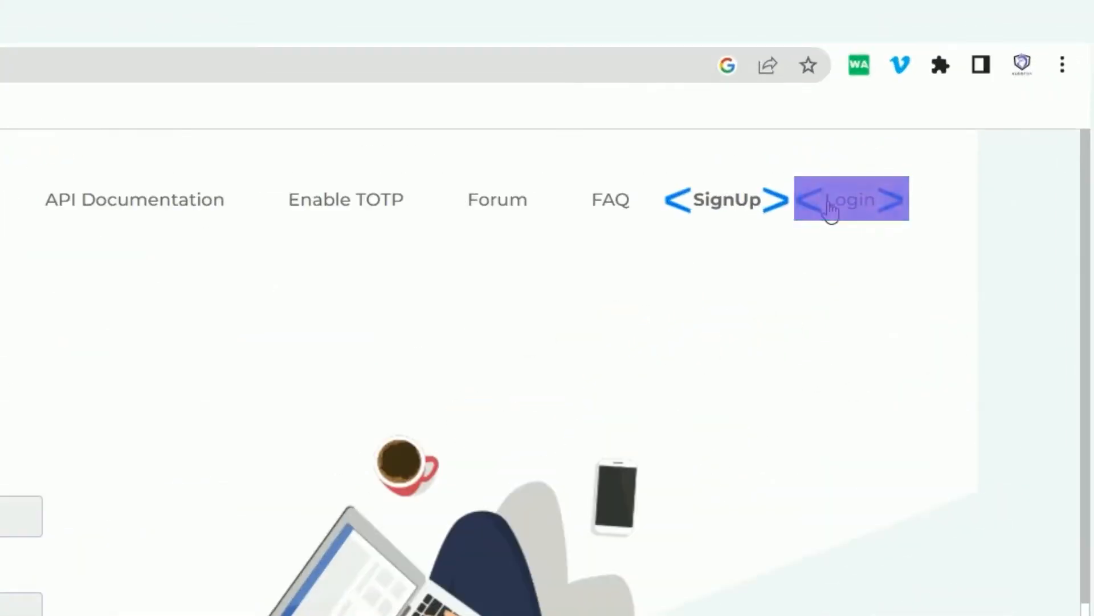
pyautogui.click(829, 208)
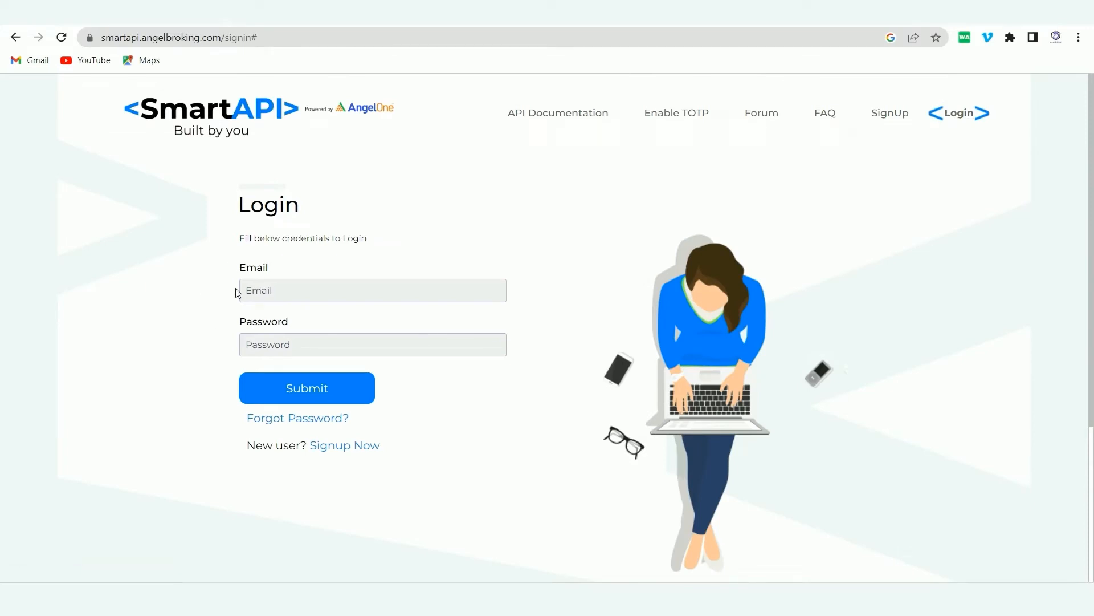
# Sign in to the SmartAPI portal with the account email and password, saving the password in the browser.
pyautogui.click(289, 297)
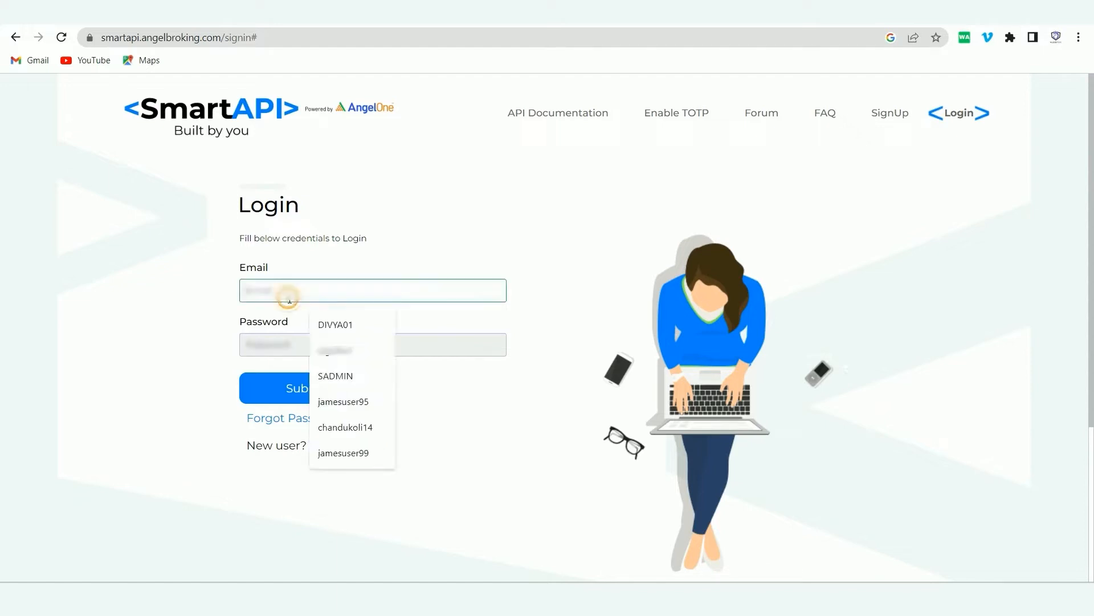
pyautogui.press('Tab')
pyautogui.write('••••')
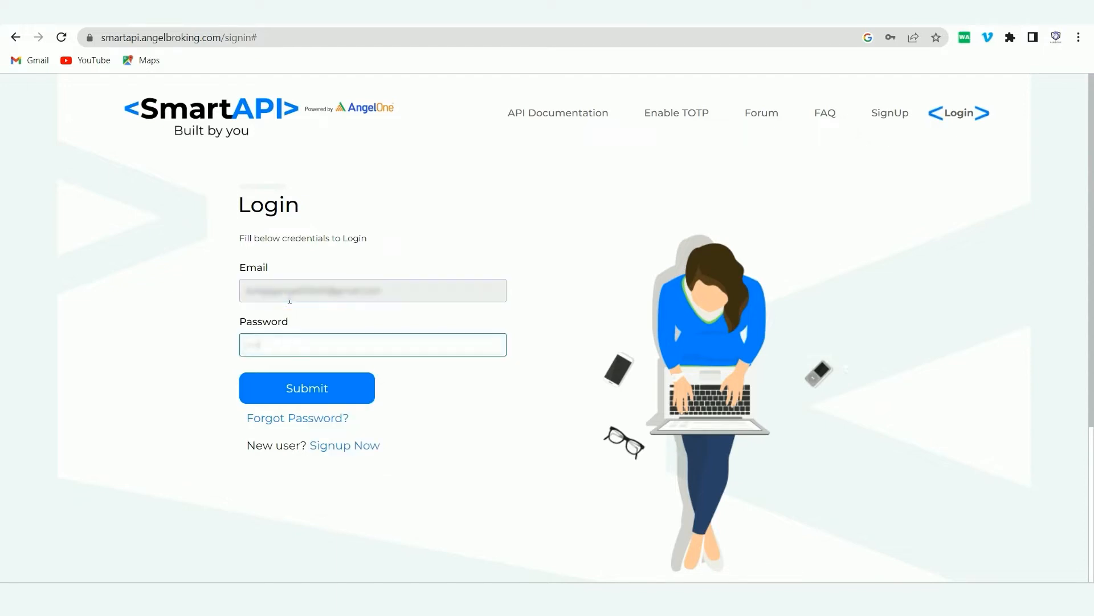
pyautogui.click(299, 381)
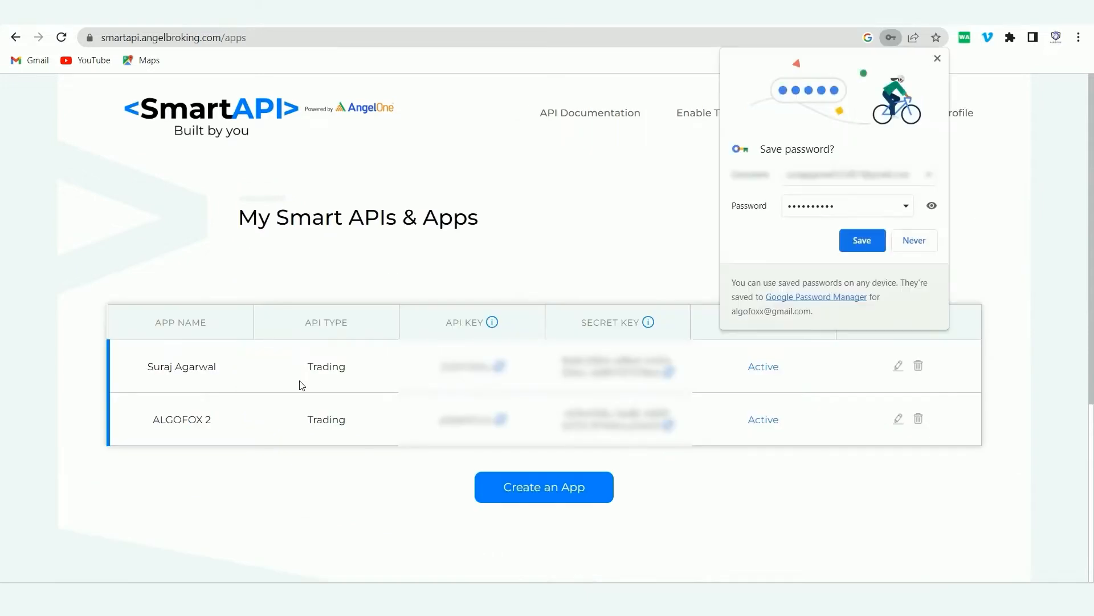
pyautogui.click(850, 245)
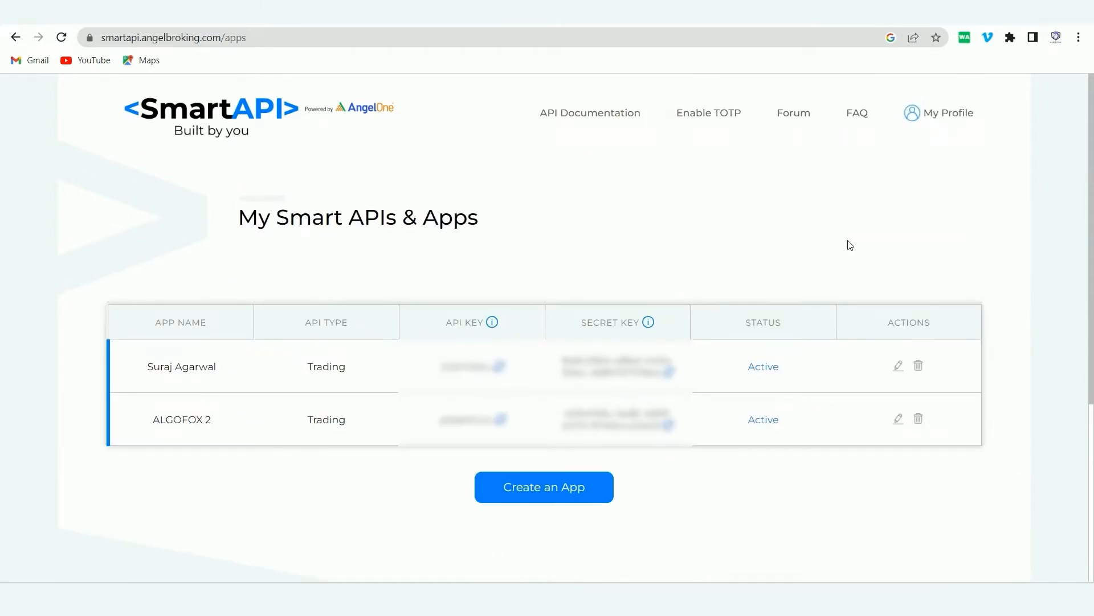
# Delete the first app and the ALGOFOX 2 app, confirming each and dismissing the success messages.
pyautogui.click(919, 365)
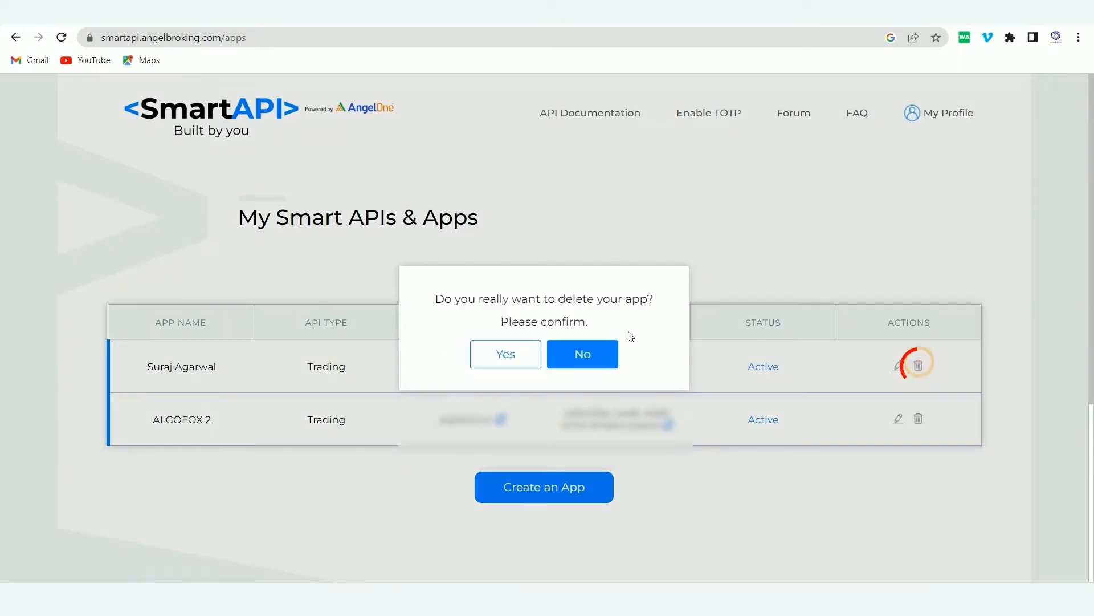
pyautogui.click(504, 354)
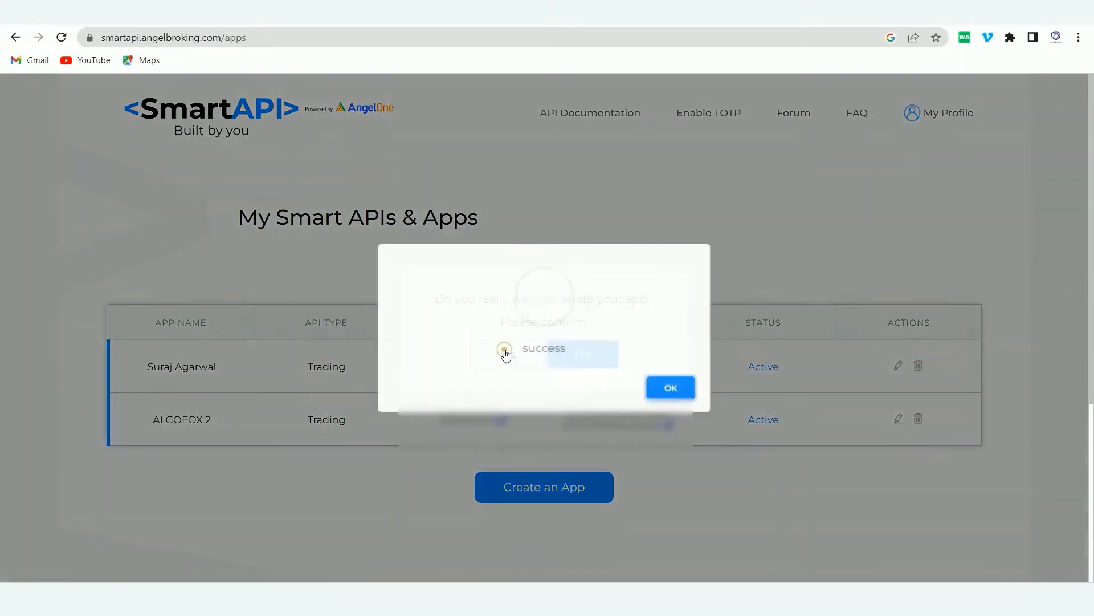
pyautogui.click(675, 389)
pyautogui.click(504, 354)
pyautogui.click(919, 366)
pyautogui.click(504, 353)
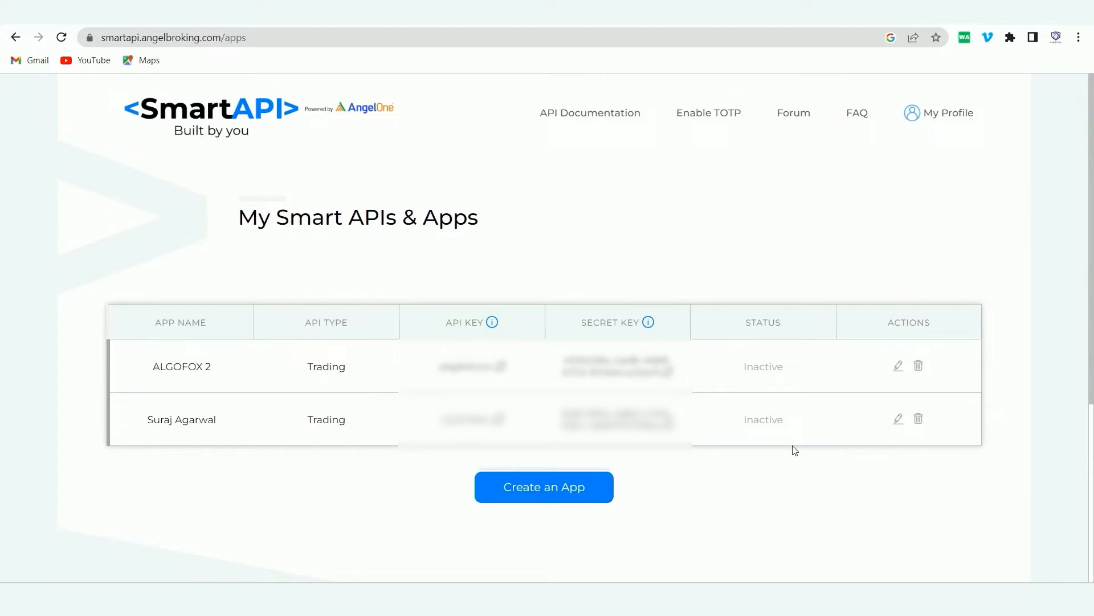
# Start a new Trading APIs app and name it ALGOFOX.
pyautogui.click(588, 489)
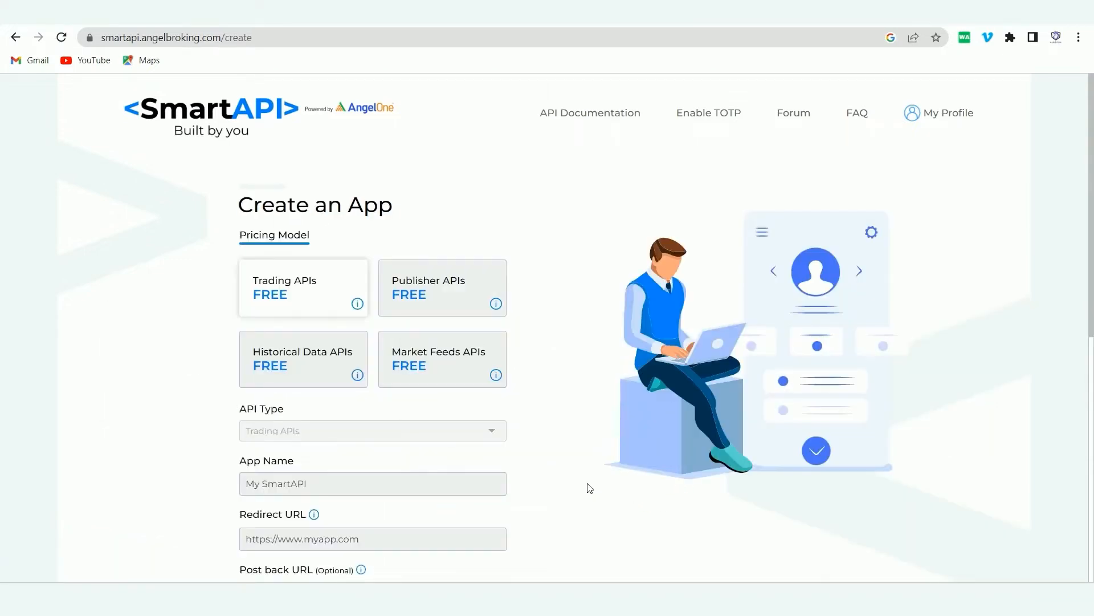
pyautogui.scroll(-2, 131, 336)
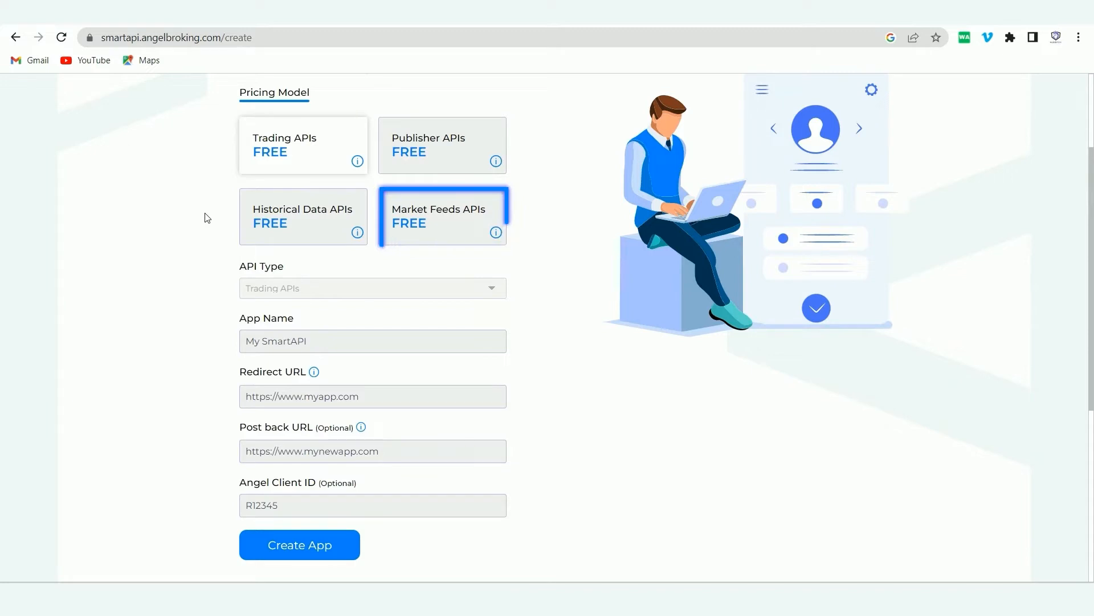
pyautogui.click(272, 167)
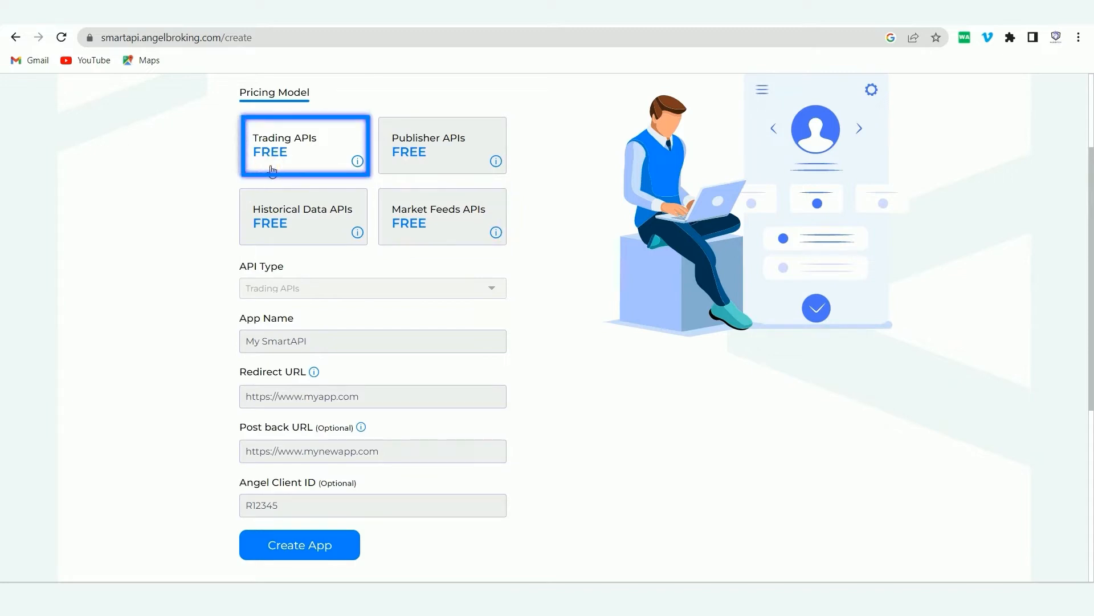
pyautogui.click(307, 341)
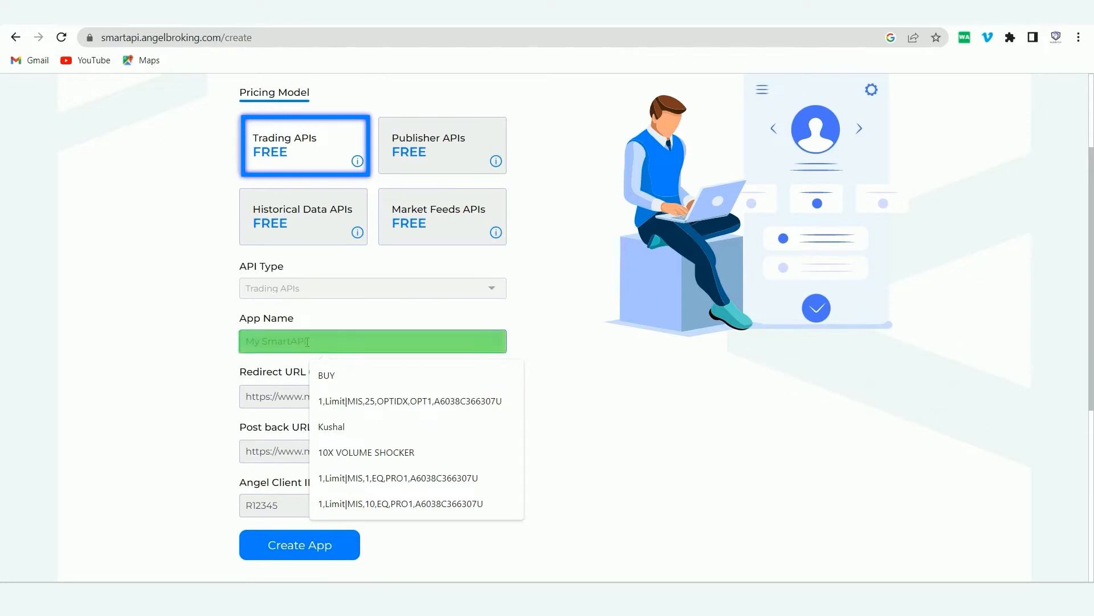
pyautogui.write('ALGOFOX')
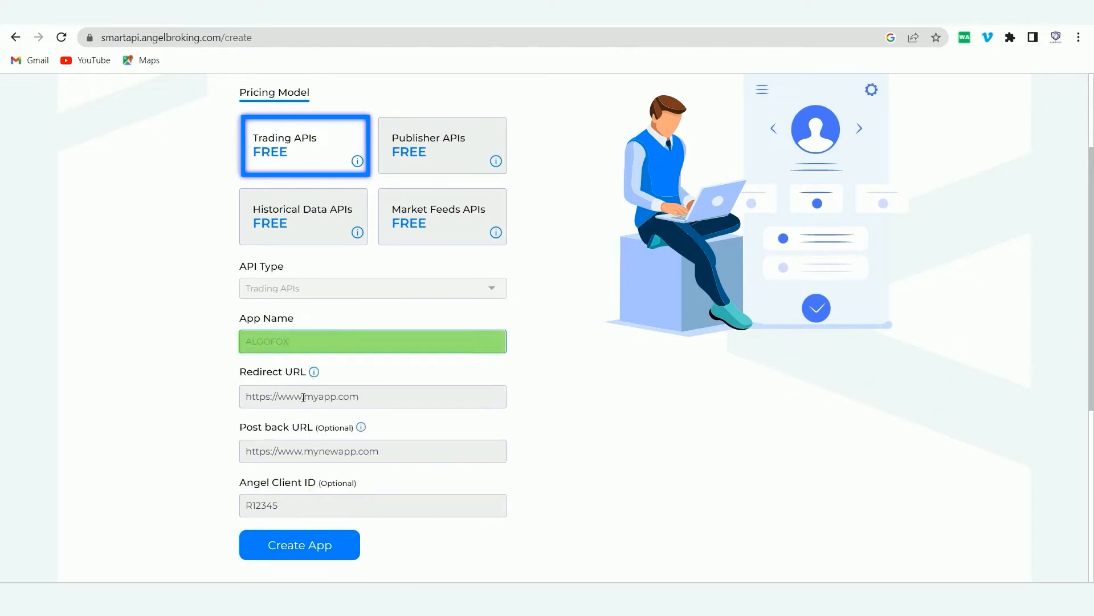
pyautogui.click(303, 396)
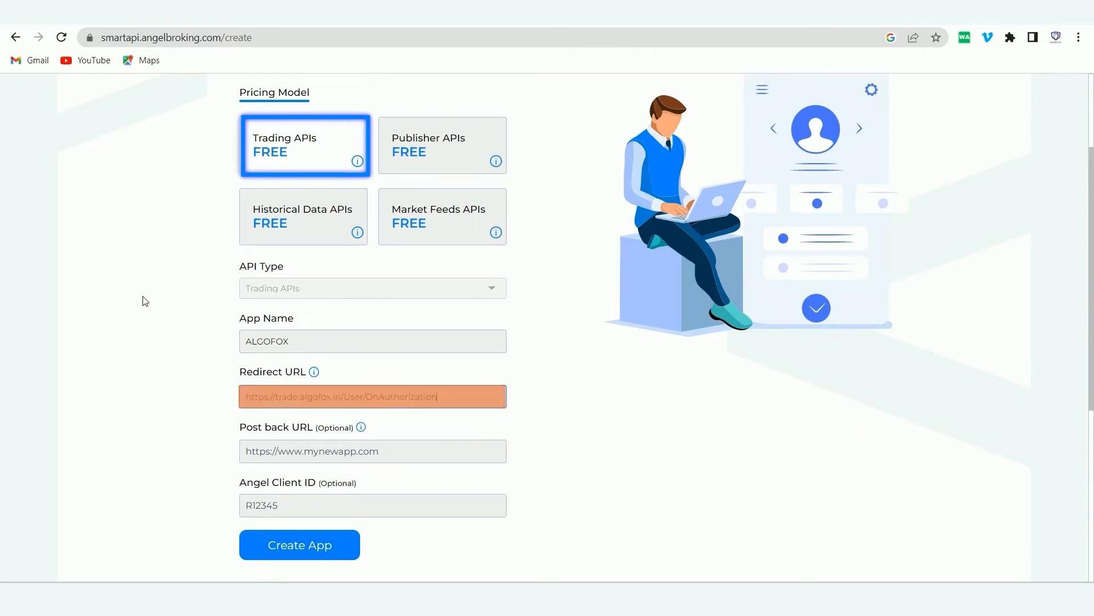
pyautogui.write('https://trade.algofox.in/User/OnAuthorization')
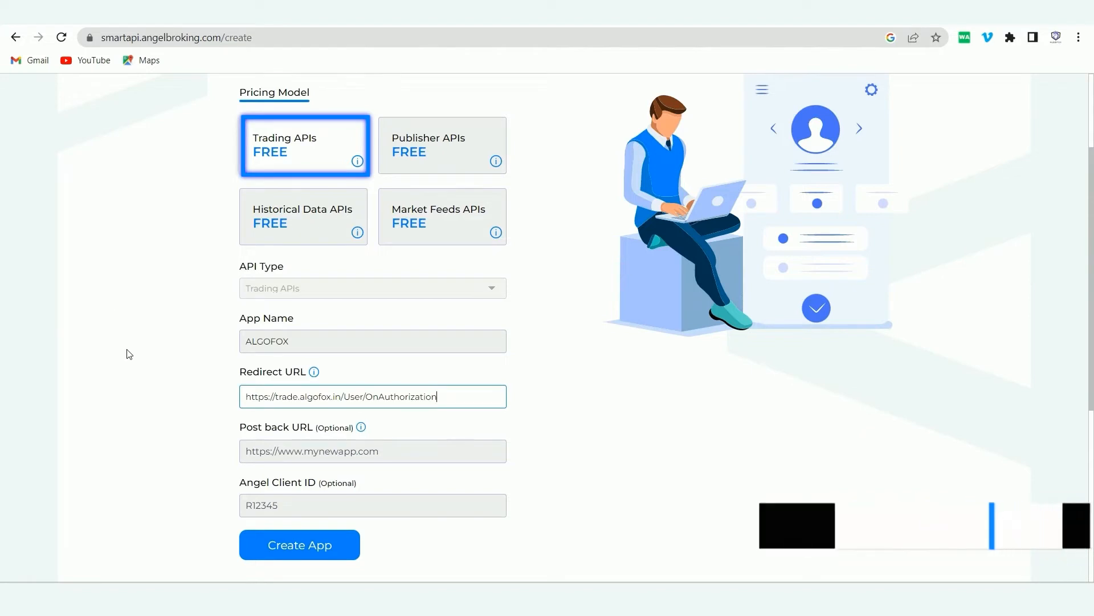
pyautogui.click(161, 370)
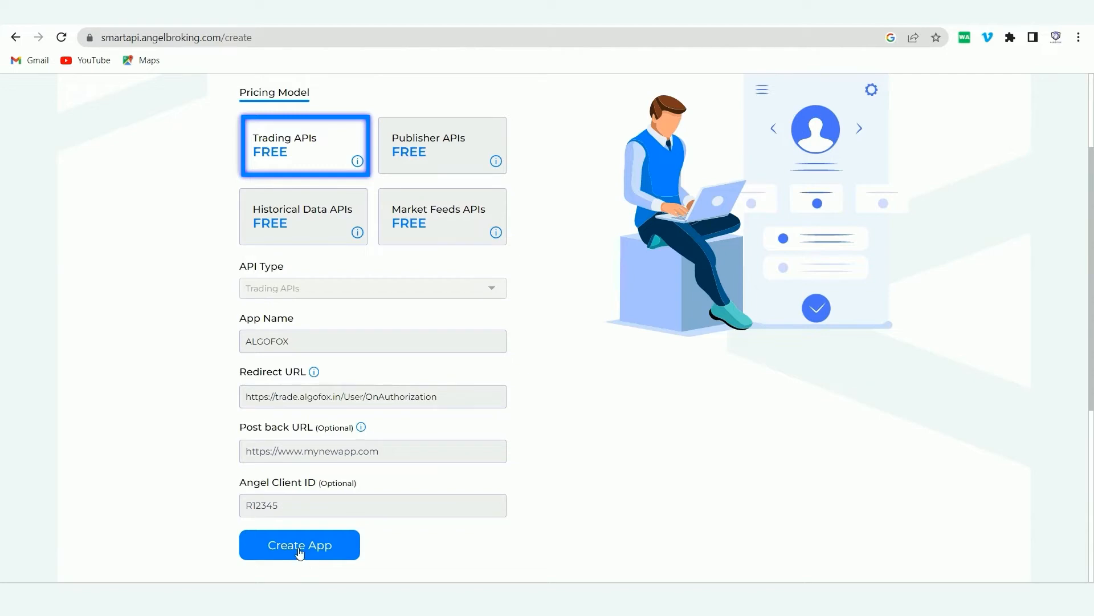
pyautogui.click(281, 514)
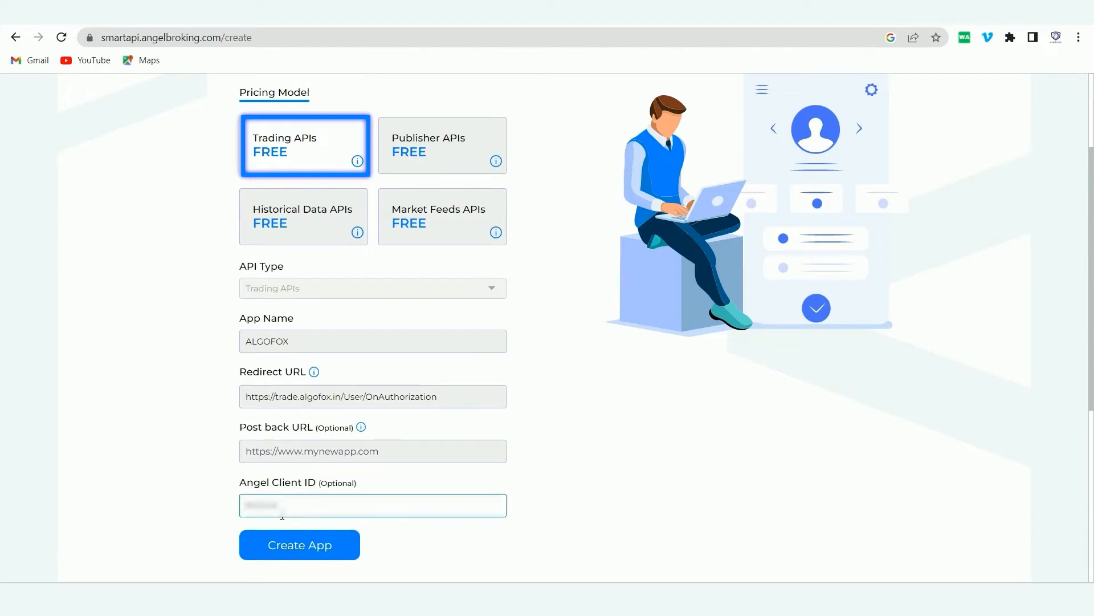
pyautogui.click(293, 550)
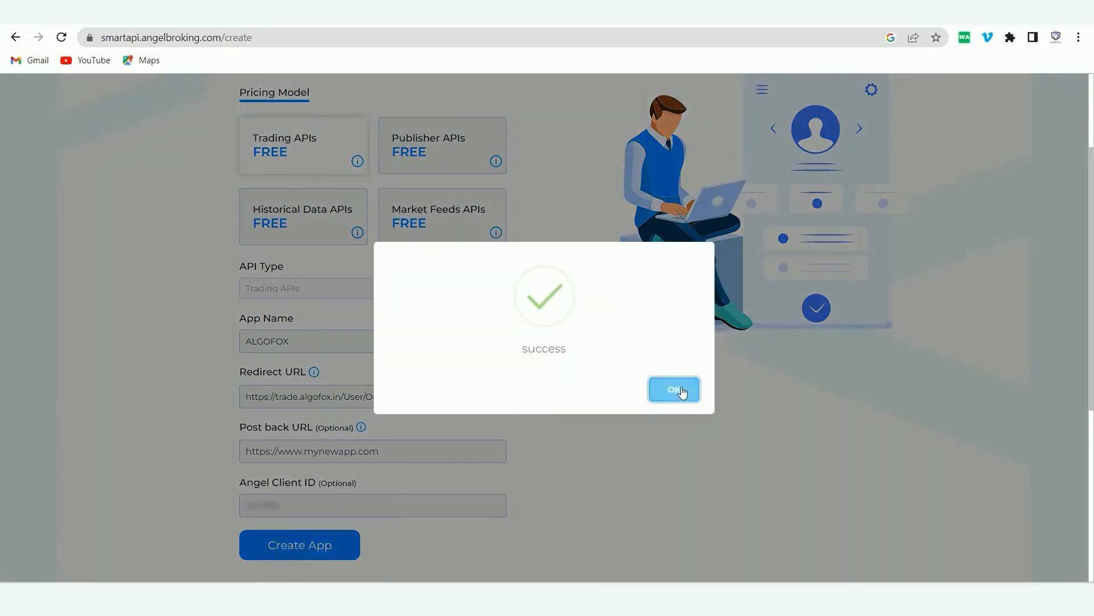
# Select the new ALGOFOX app's API key and start a new tab for trade.algofox.in.
pyautogui.click(682, 393)
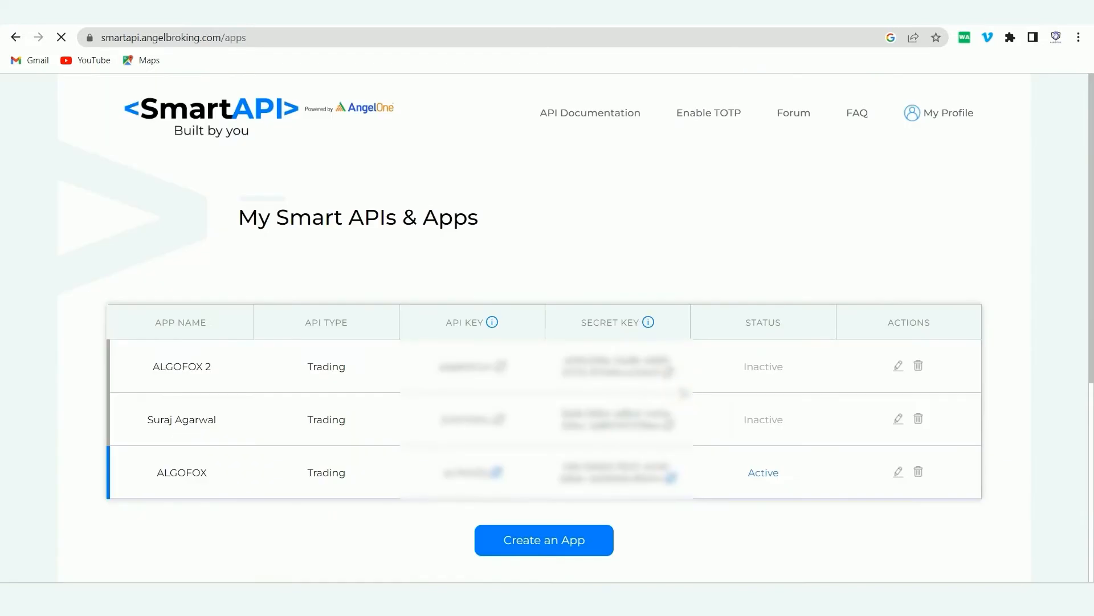
pyautogui.doubleClick(438, 476)
pyautogui.doubleClick(560, 477)
pyautogui.doubleClick(167, 480)
pyautogui.click(262, 507)
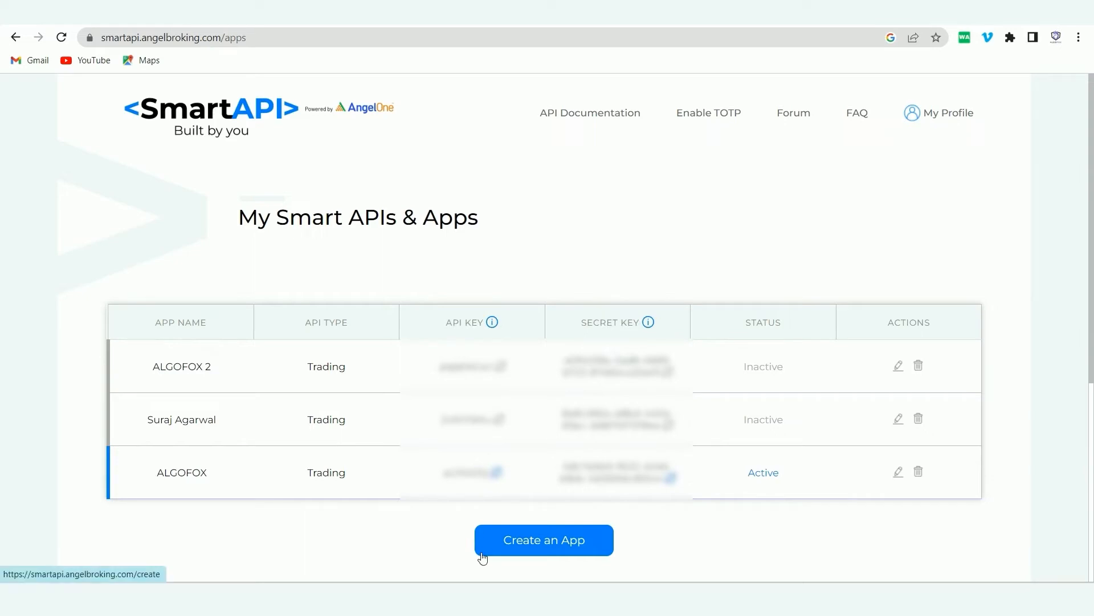
pyautogui.moveTo(441, 477); pyautogui.dragTo(489, 484)
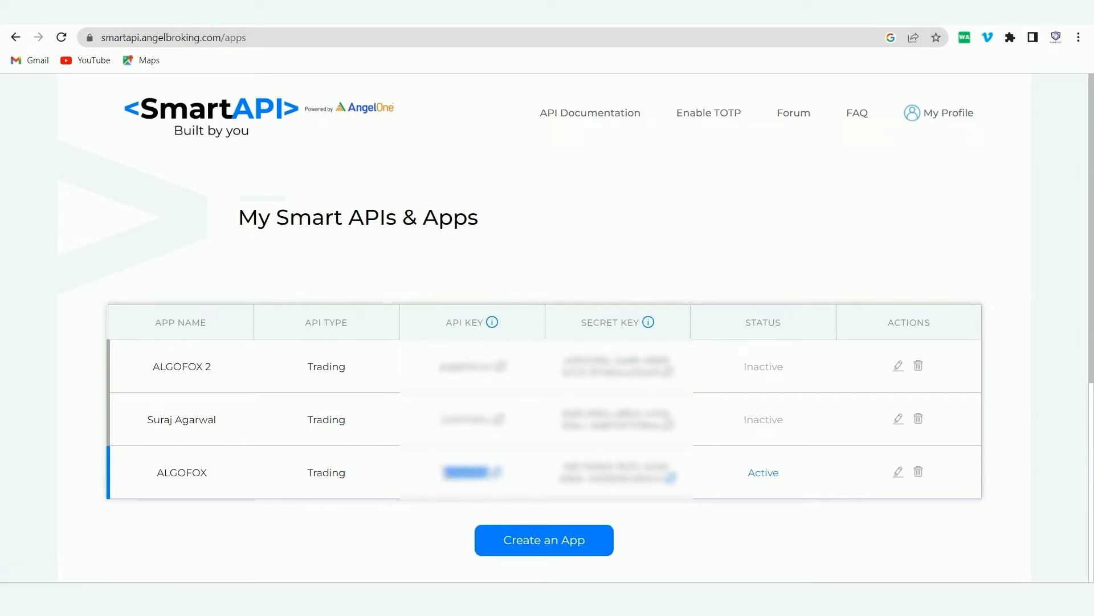
pyautogui.hotkey('ctrl', 't')
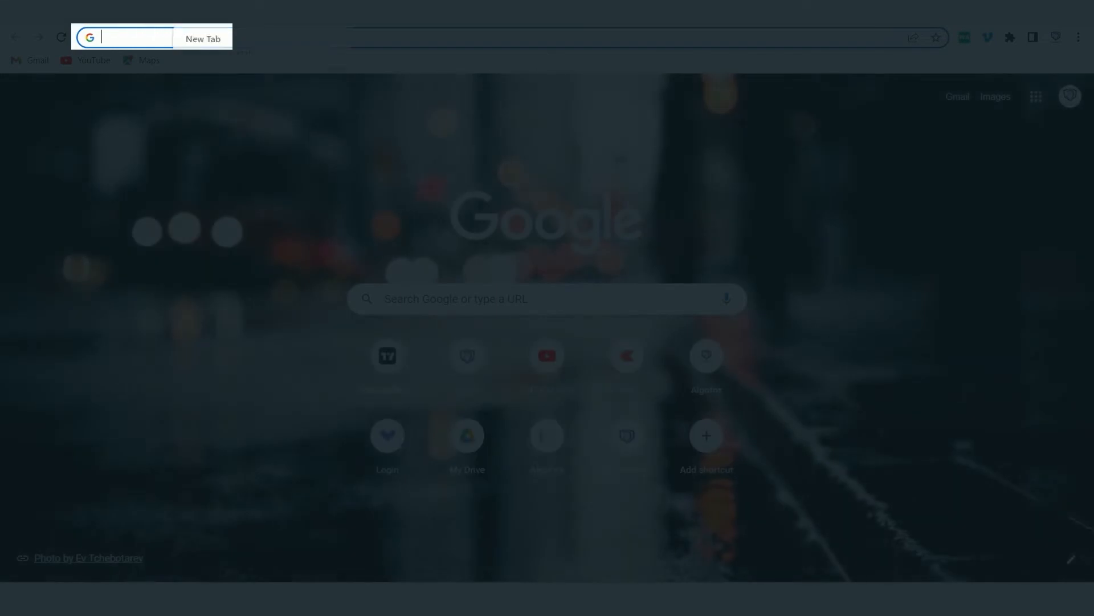
pyautogui.write('TRADE.0')
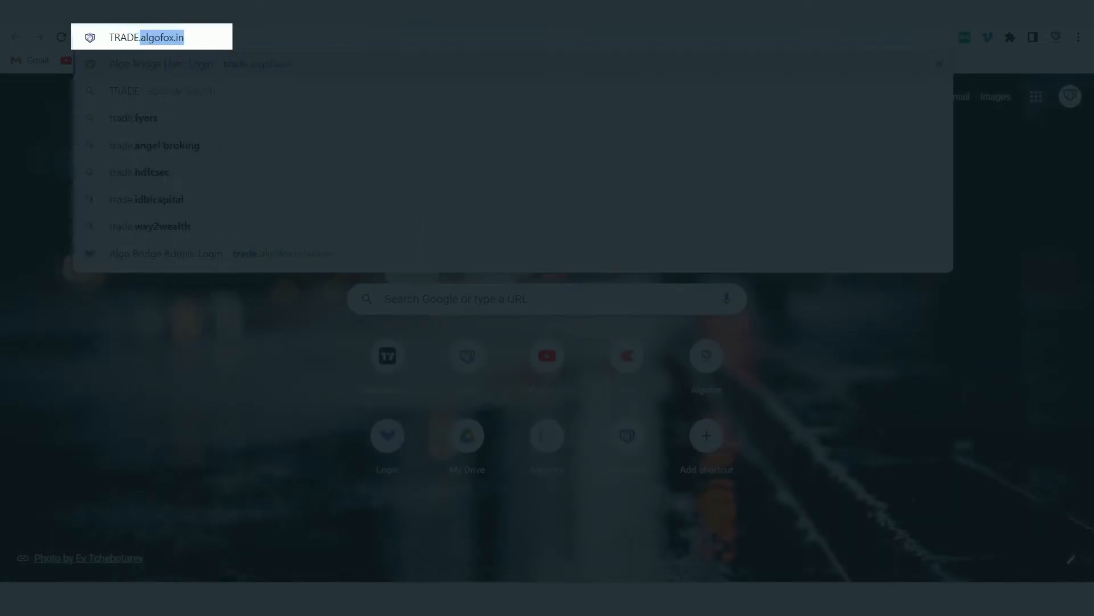
# Sign in to AlgoFox at trade.algofox.in and open Trade Setting, closing the guided tour.
pyautogui.press('BackSpace')
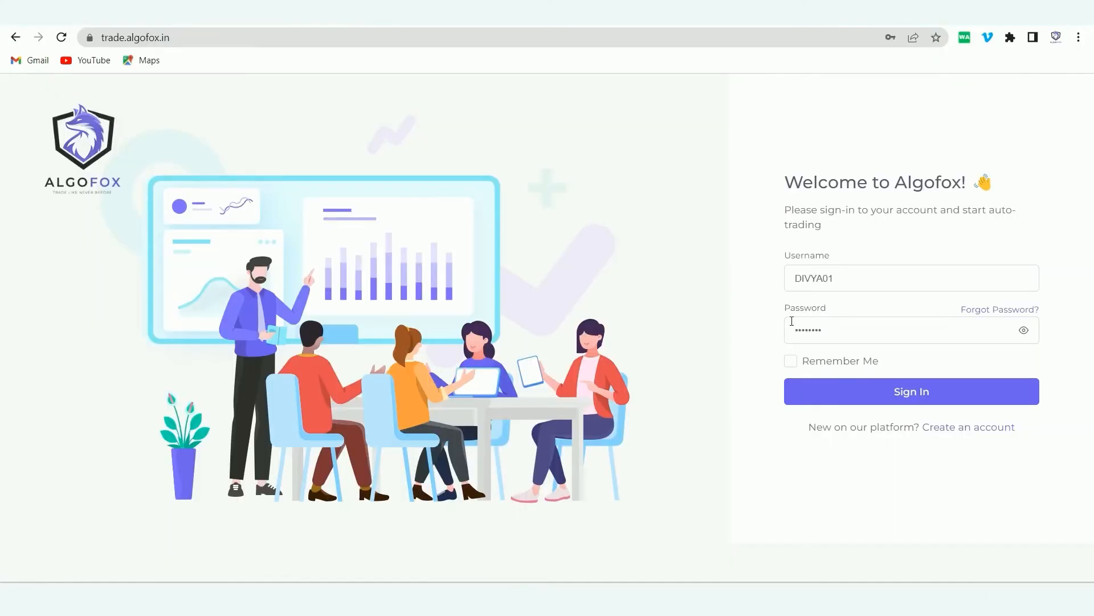
pyautogui.click(850, 385)
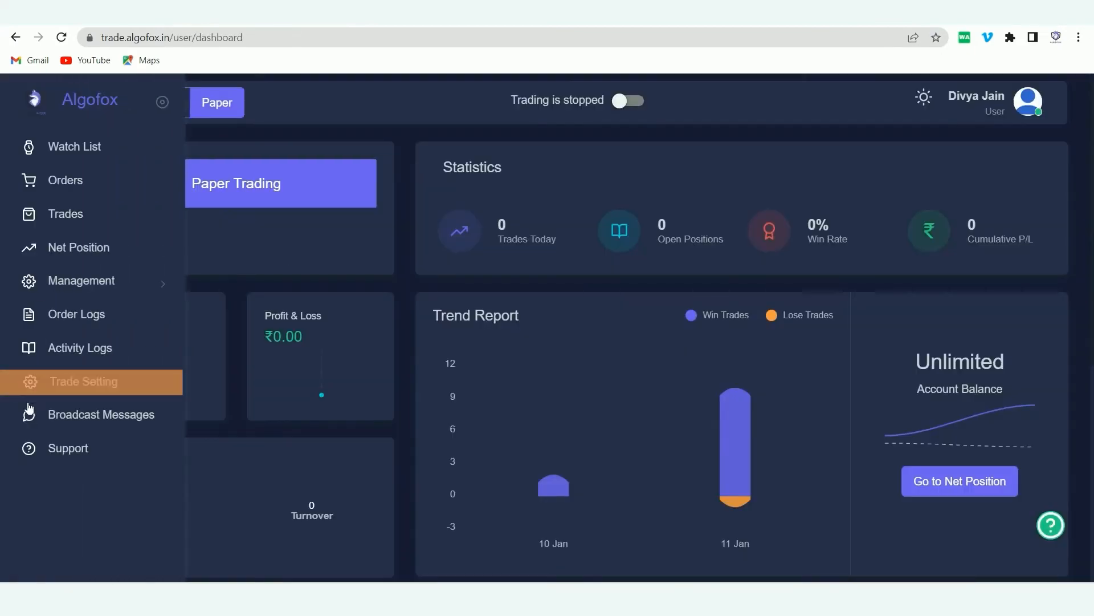
pyautogui.click(64, 382)
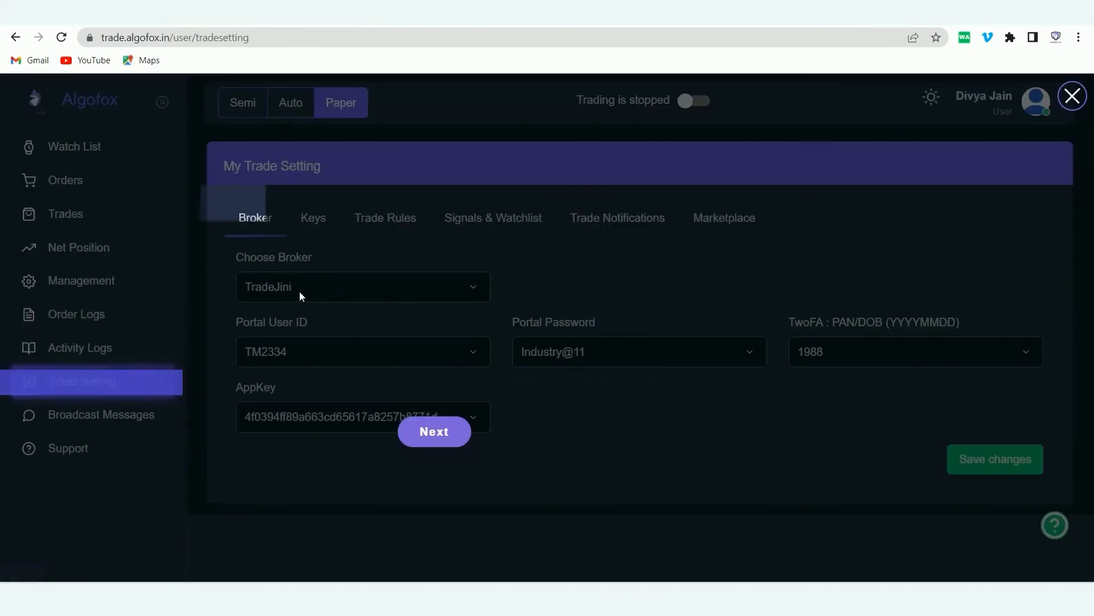
pyautogui.click(405, 279)
# Choose AngelBroking as the broker and paste the ALGOFOX API key into AppKey.
pyautogui.click(405, 278)
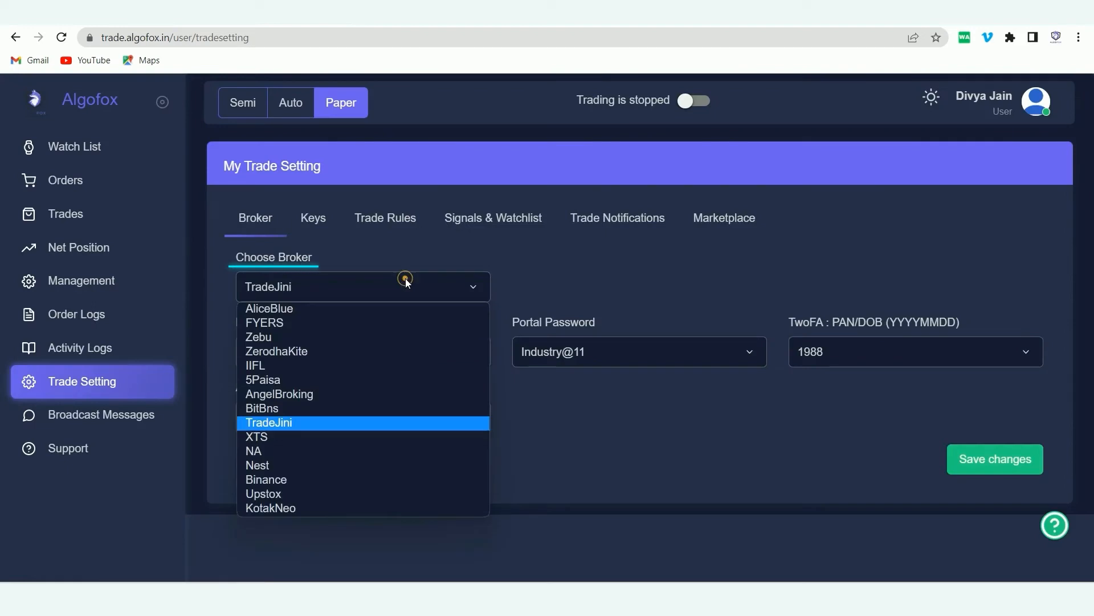
pyautogui.click(310, 393)
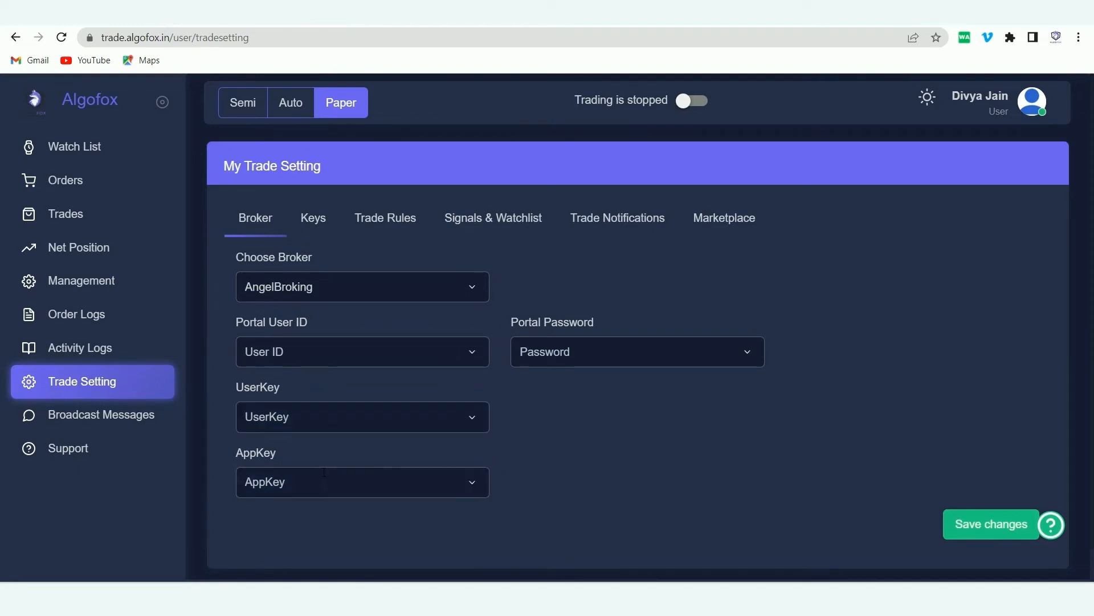
pyautogui.hotkey('ctrl', 'v')
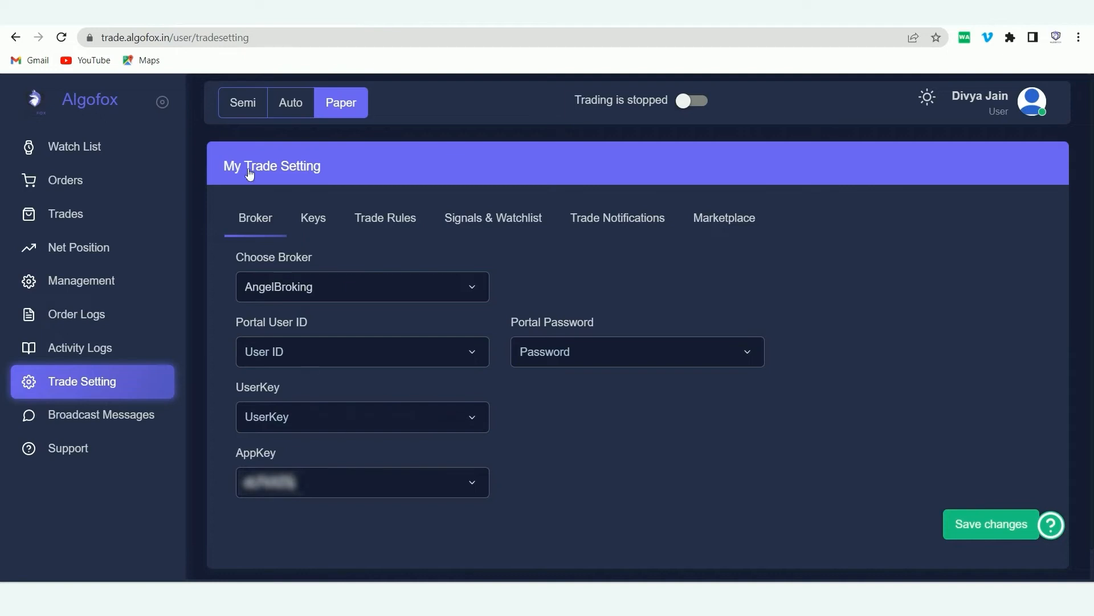
pyautogui.click(152, 26)
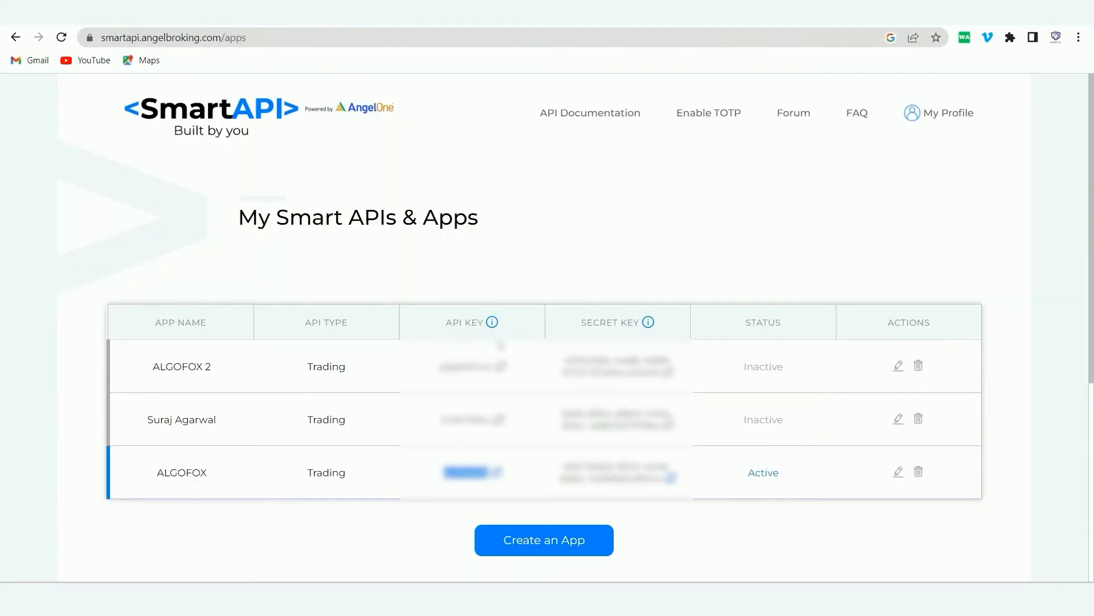
pyautogui.click(256, 20)
# Log in on the Enable TOTP page with the Angel One client ID and PIN.
pyautogui.click(705, 117)
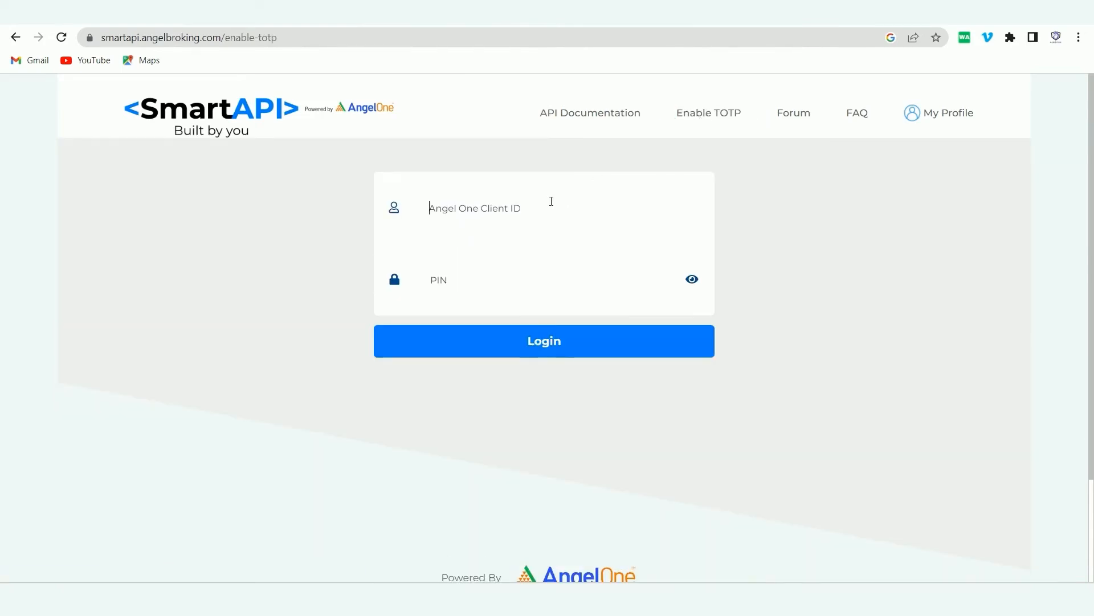
pyautogui.click(551, 201)
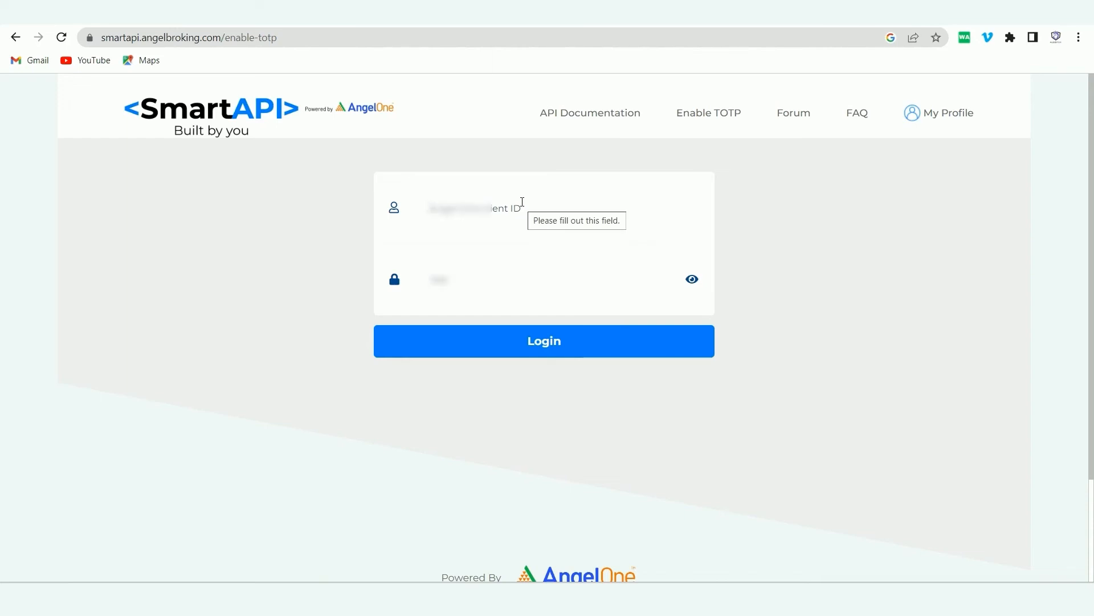
pyautogui.write('????????')
pyautogui.click(499, 280)
pyautogui.write('****')
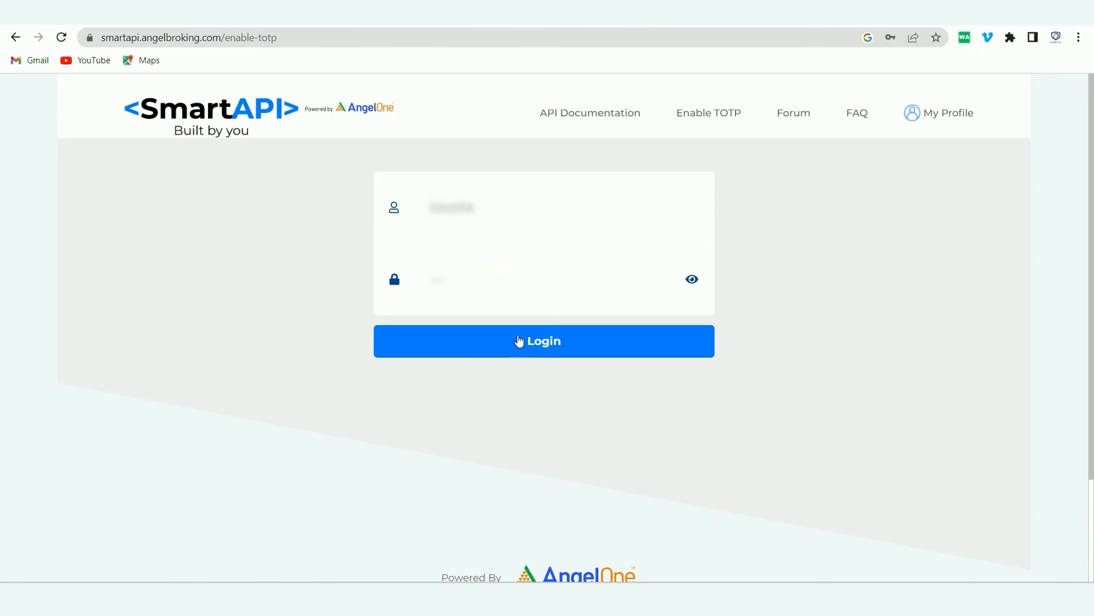
pyautogui.click(519, 341)
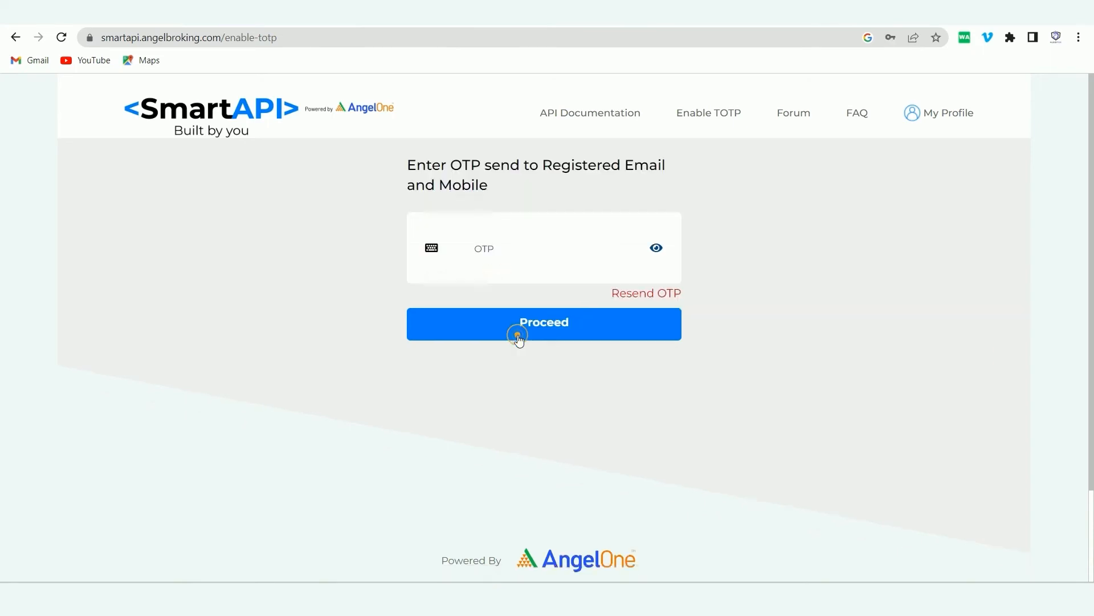
# Verify with the emailed OTP and select the TOTP key under the QR code.
pyautogui.click(496, 253)
pyautogui.hotkey('ctrl', 'v')
pyautogui.click(525, 317)
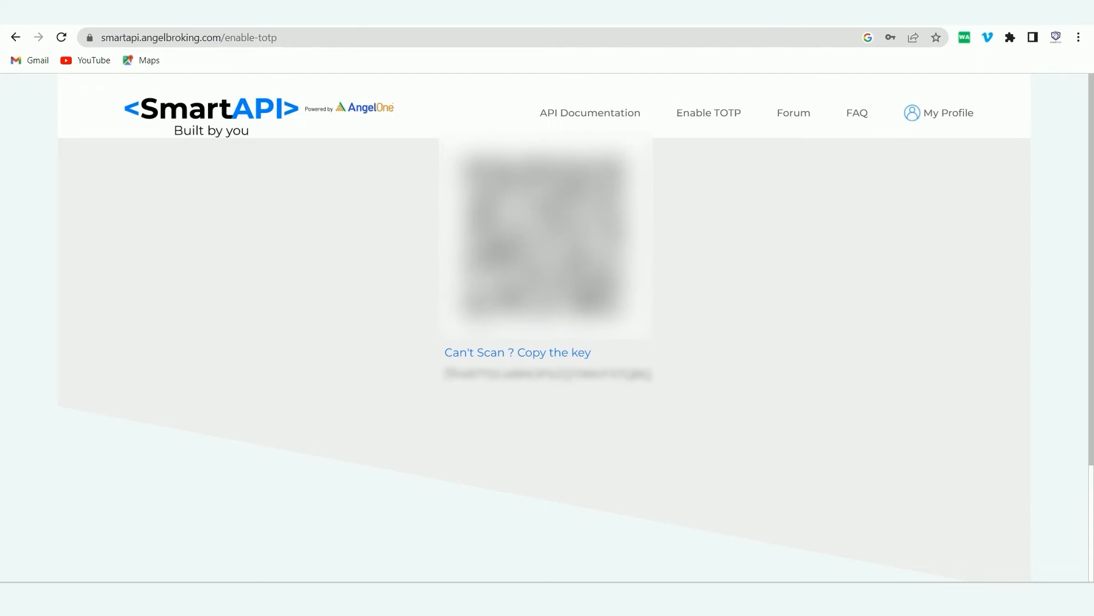
pyautogui.moveTo(445, 374); pyautogui.dragTo(649, 394)
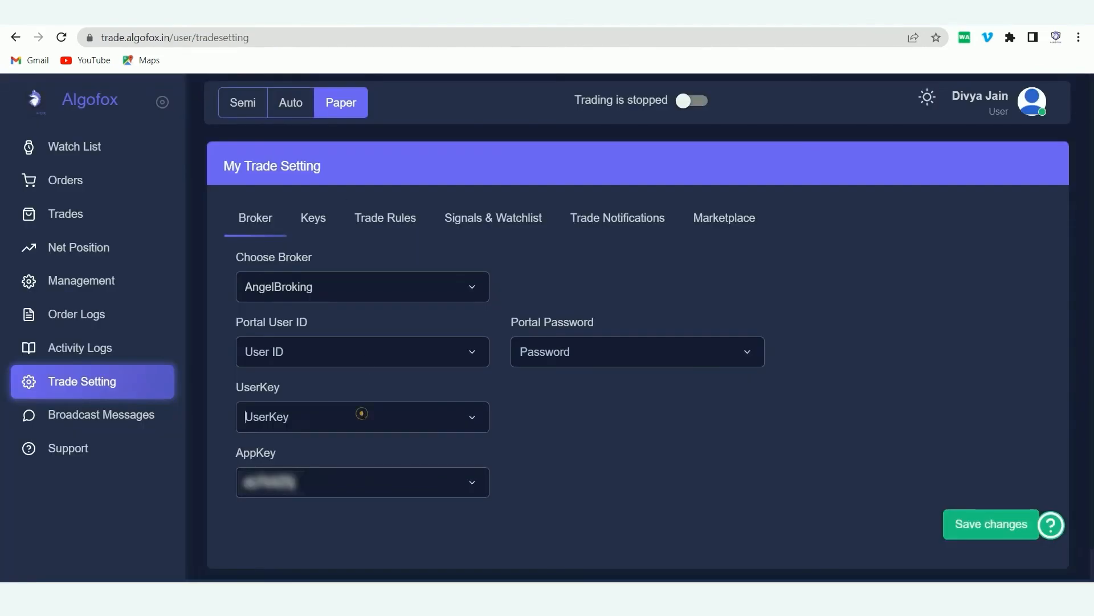
# Paste the TOTP key into UserKey, fill Portal User ID and PIN, and save the settings.
pyautogui.click(361, 414)
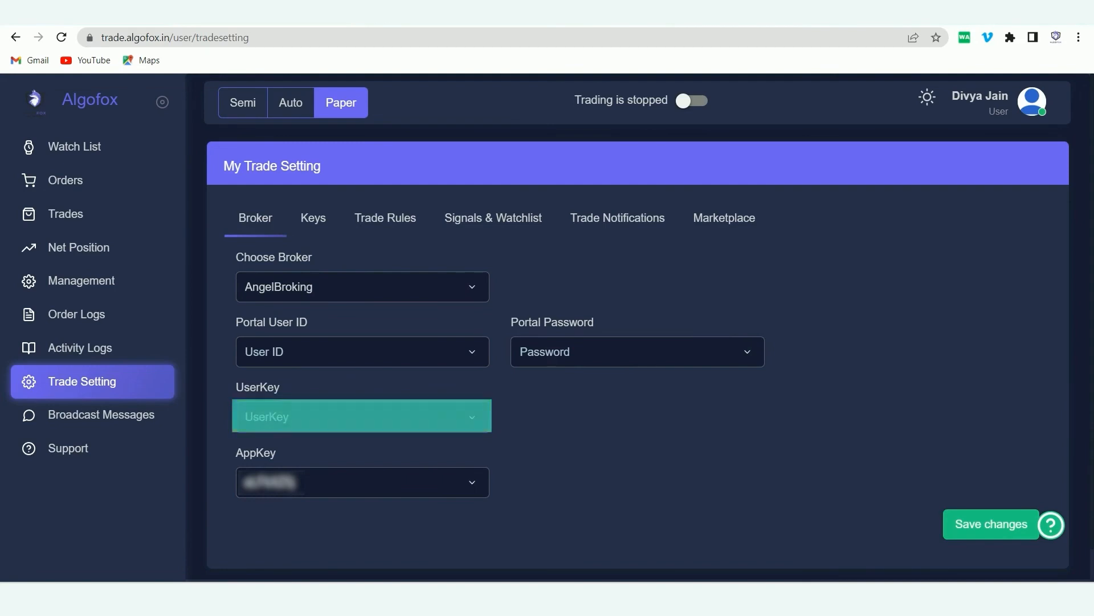
pyautogui.hotkey('ctrl', 'v')
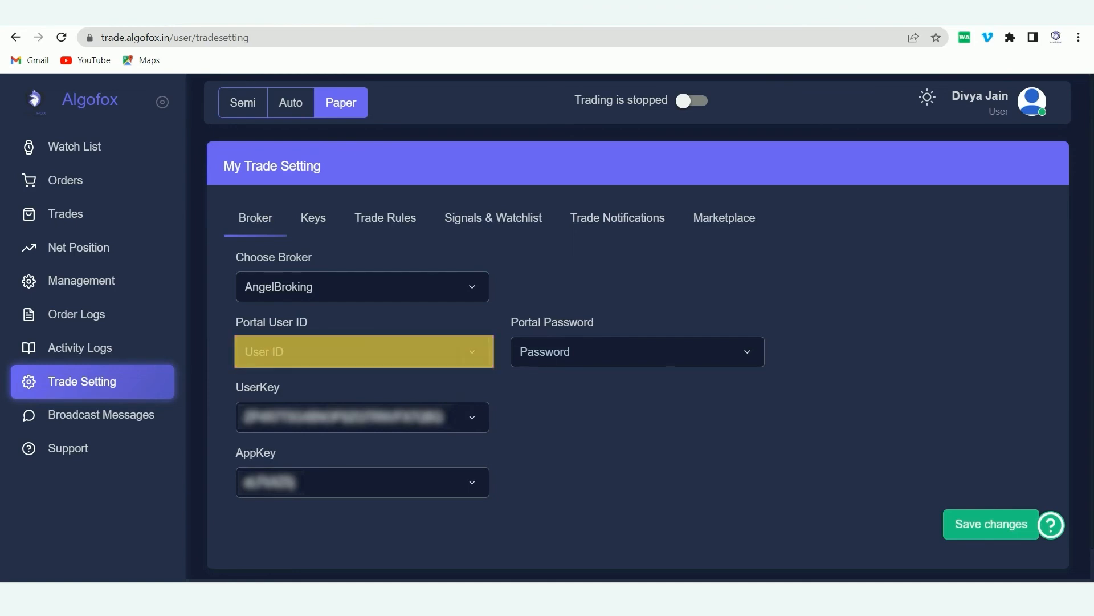
pyautogui.hotkey('ctrl', 'v')
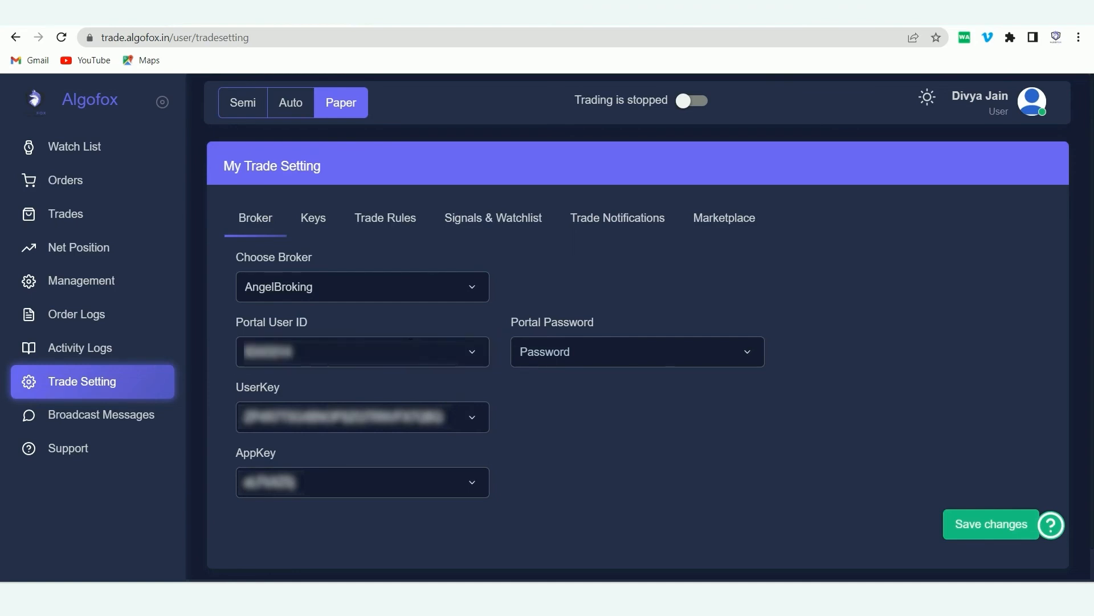
pyautogui.click(572, 354)
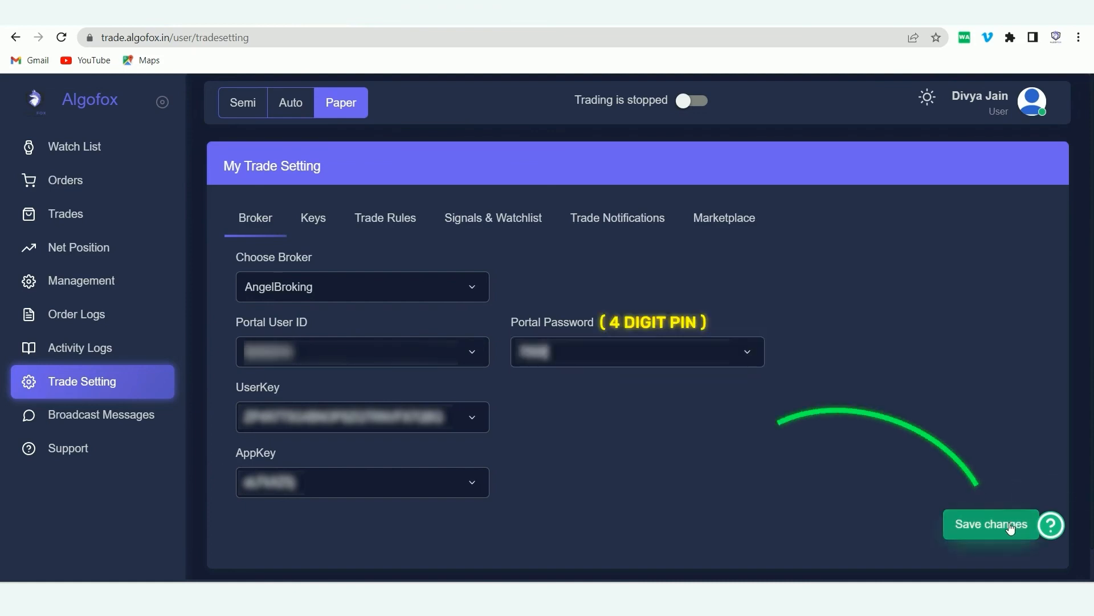
pyautogui.click(1008, 527)
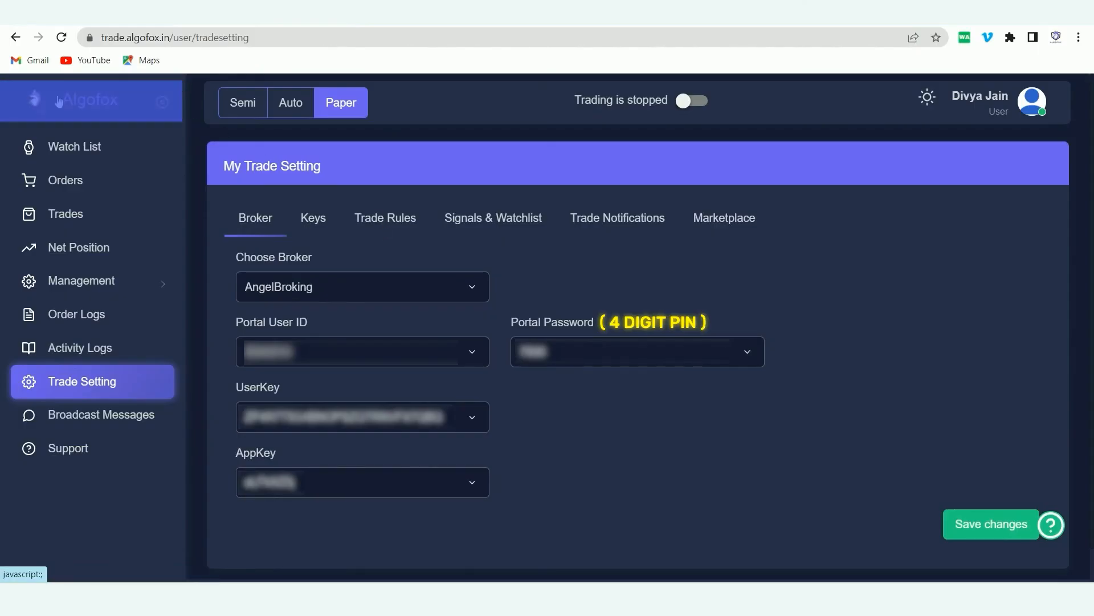
pyautogui.click(25, 102)
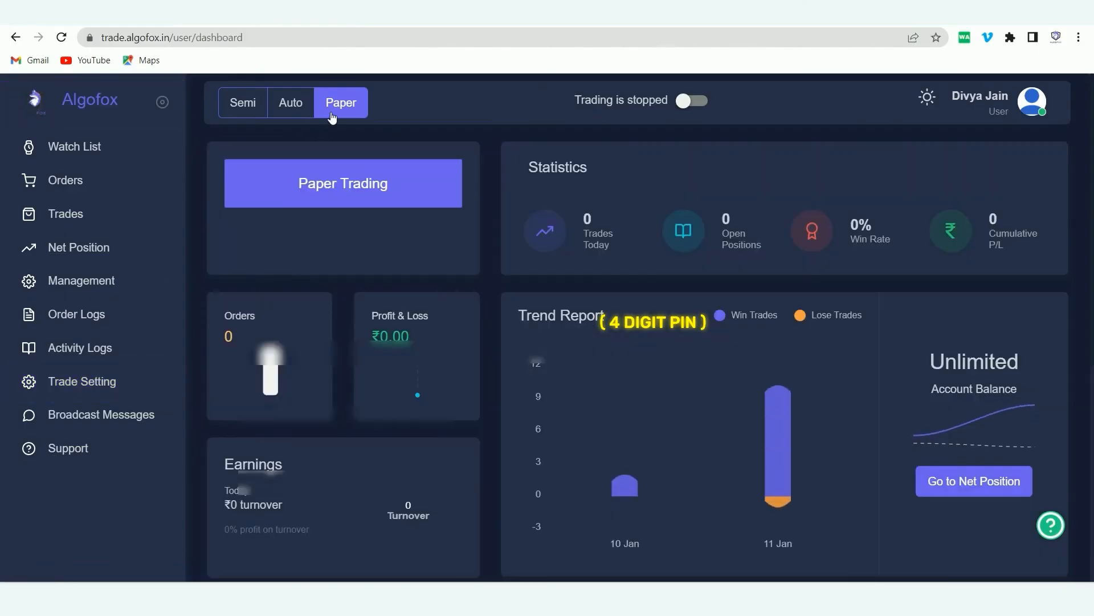
# Switch AlgoFox to Auto mode and generate the AngelBroking token linked to the client ID.
pyautogui.click(270, 107)
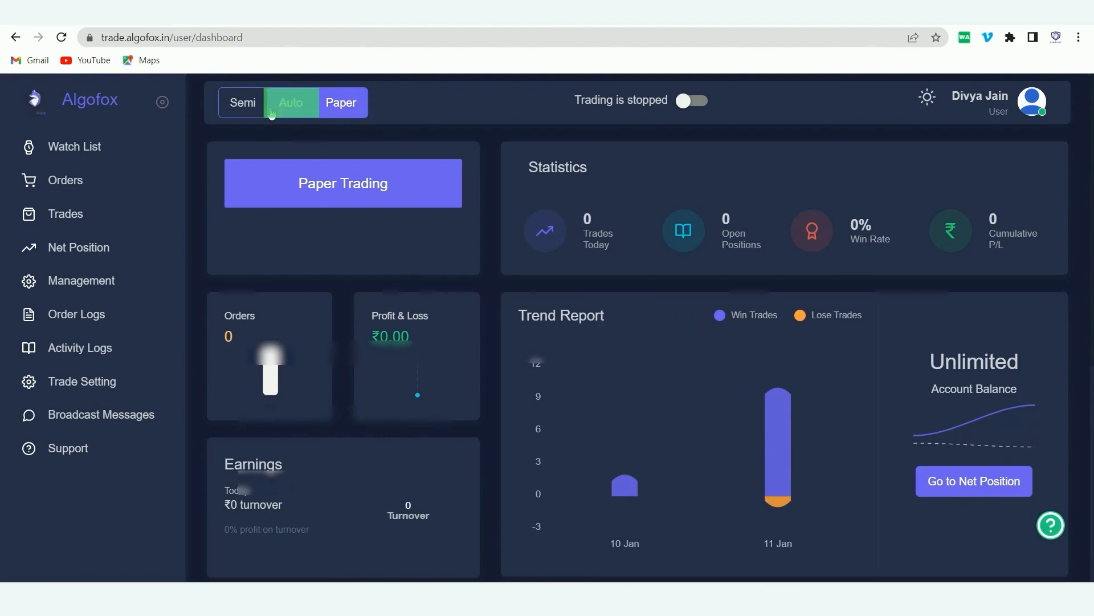
pyautogui.click(688, 208)
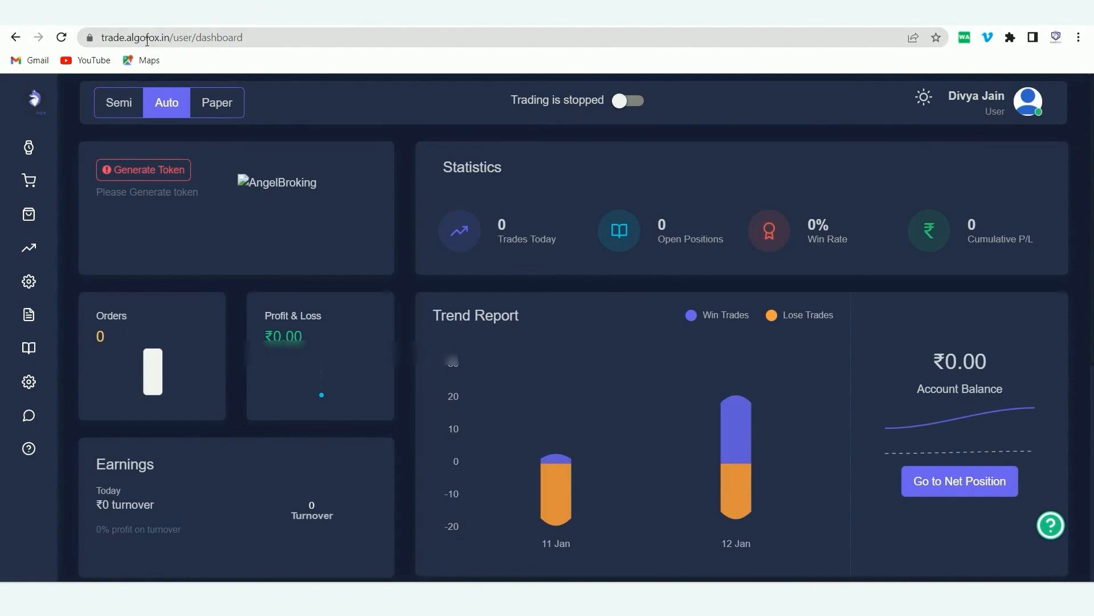
pyautogui.click(154, 171)
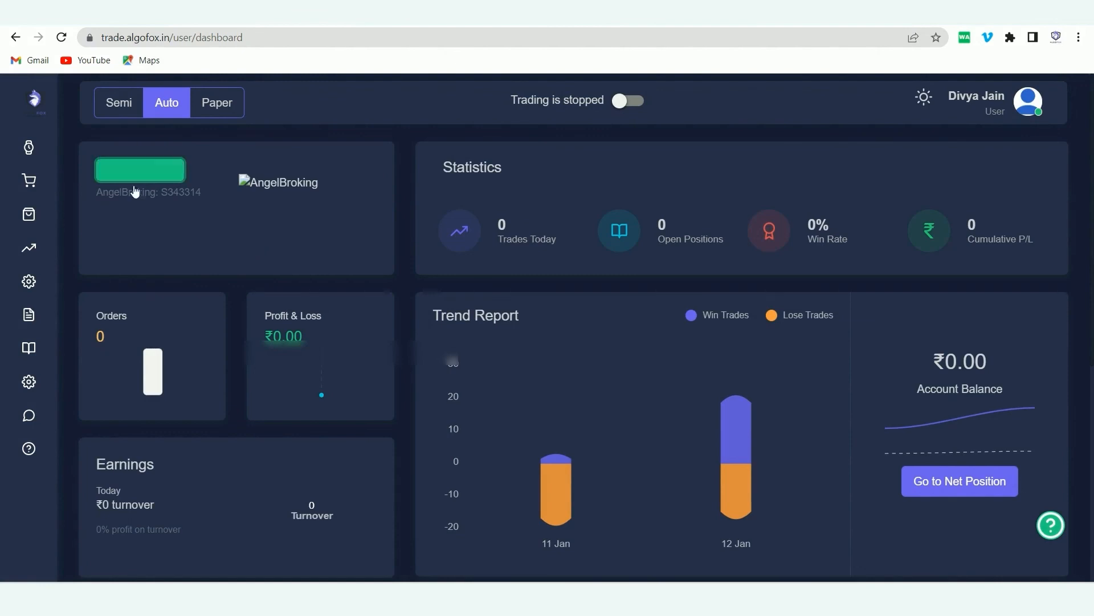
pyautogui.doubleClick(160, 193)
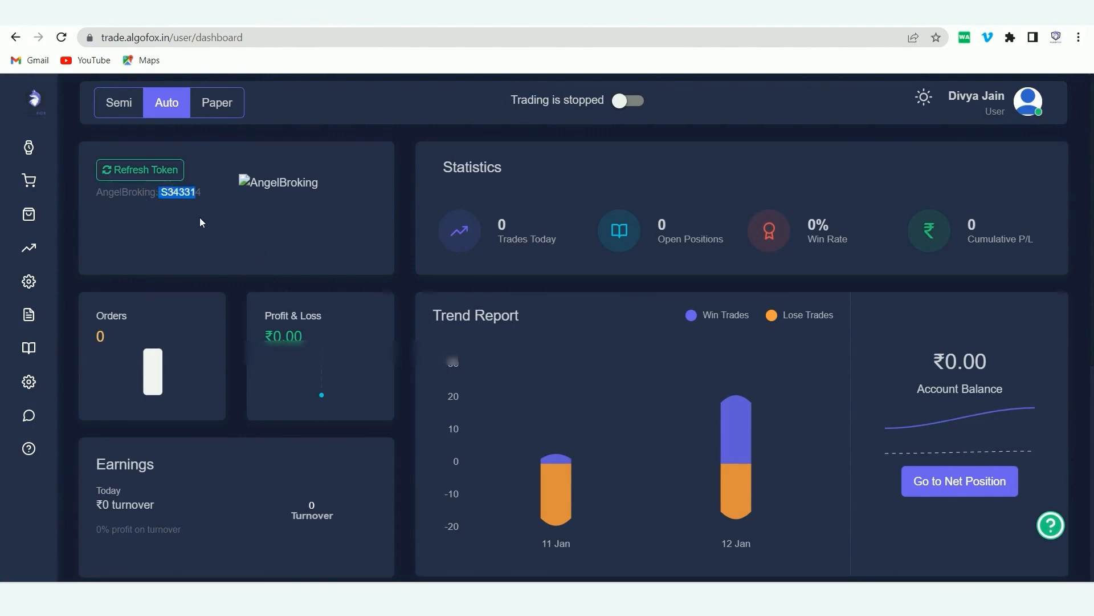
pyautogui.click(200, 218)
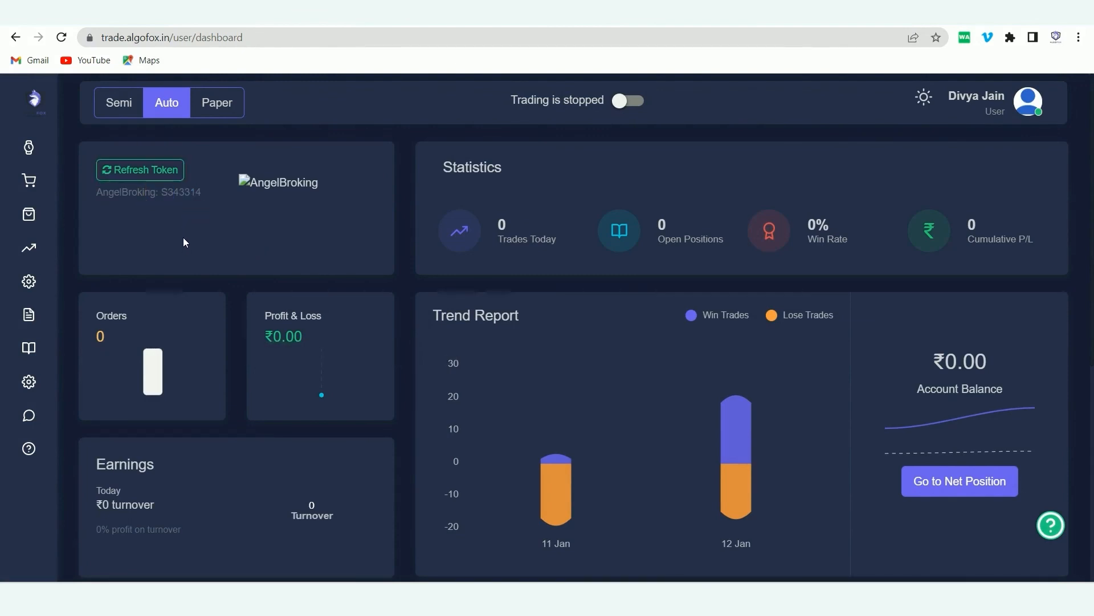